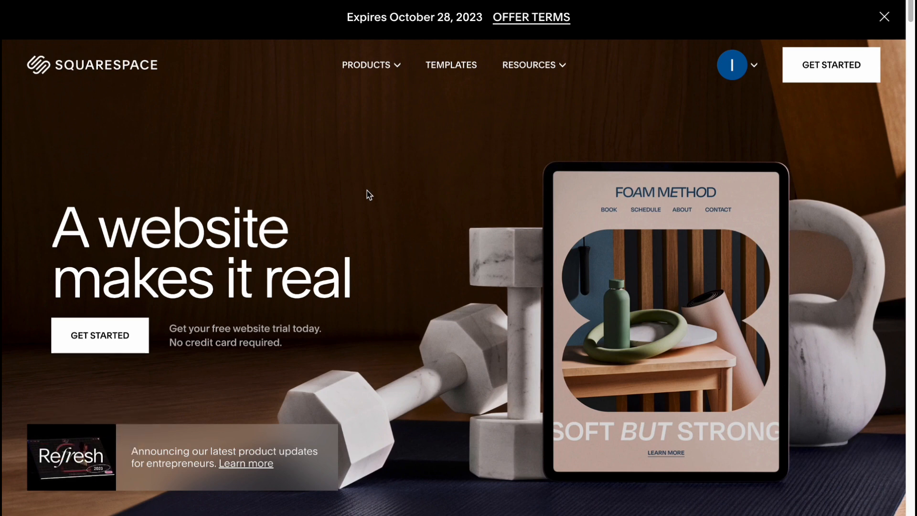
Start creating a new website and skip the onboarding questions about the site.
scroll(384, 189, down, 1)
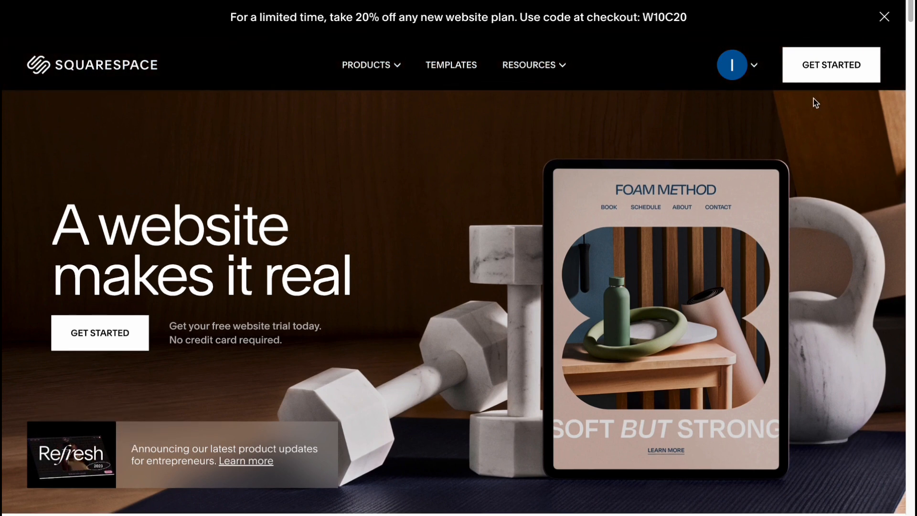
click(831, 73)
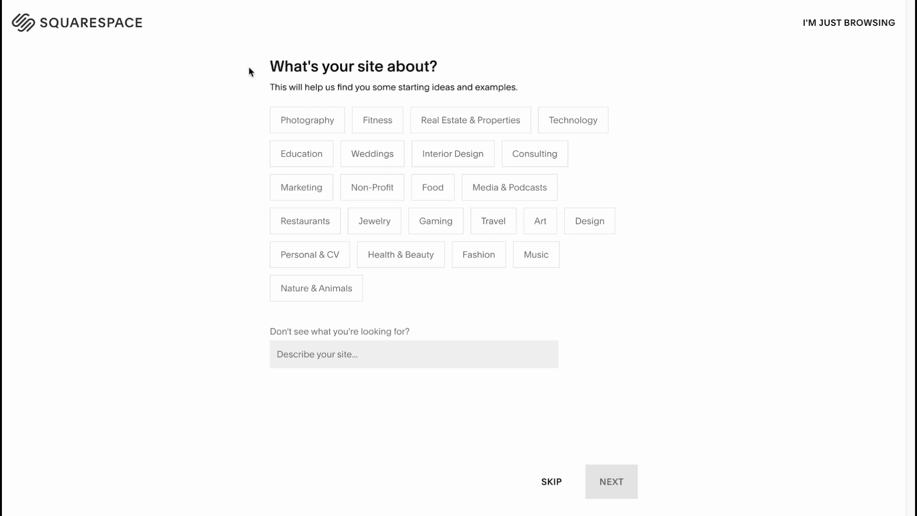
drag(257, 64, 492, 58)
click(522, 69)
click(544, 484)
click(546, 483)
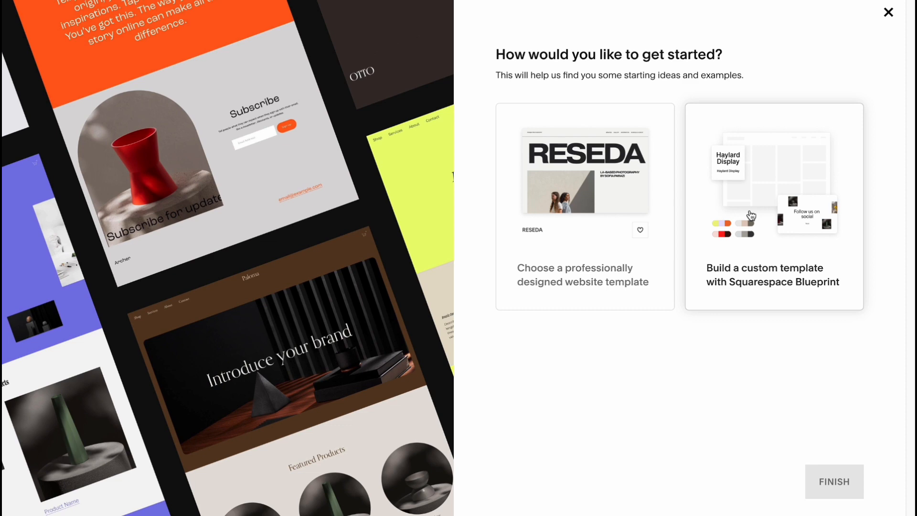
Choose to build a custom template with Squarespace Blueprint and name the site ShopOne.
click(751, 215)
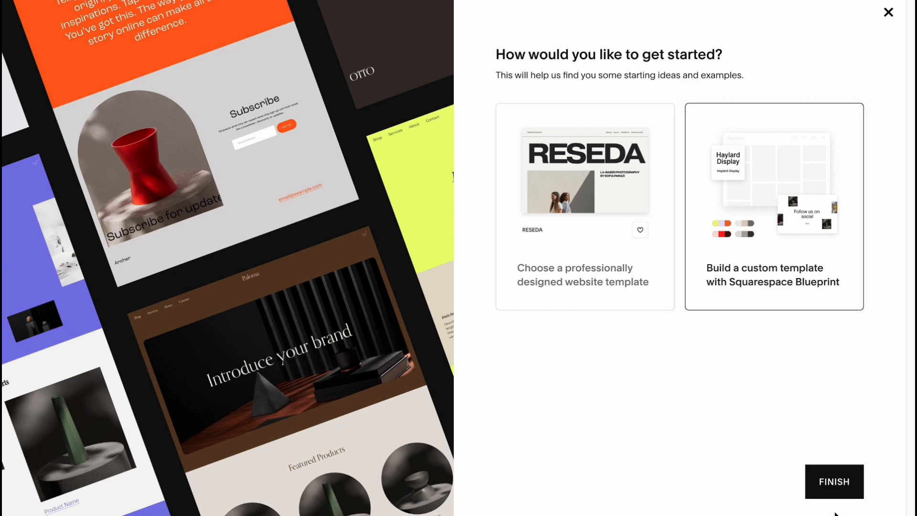
click(834, 482)
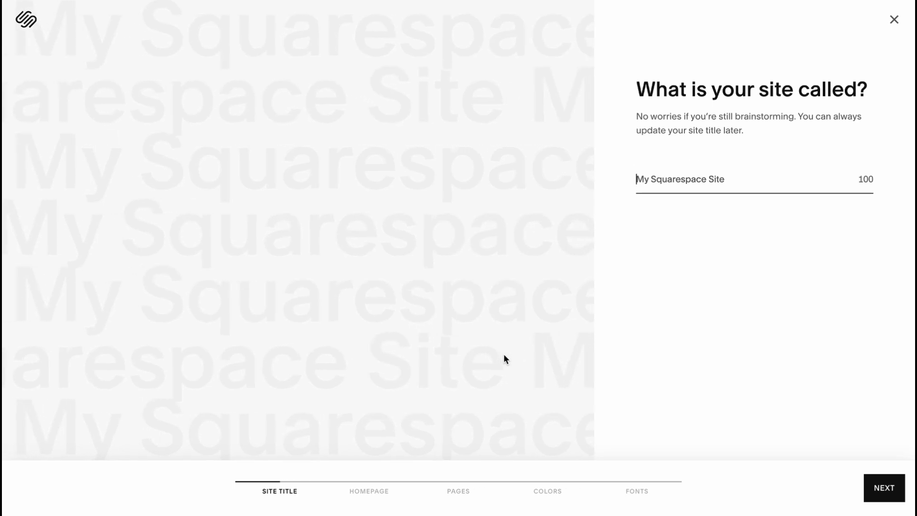
text(Shop)
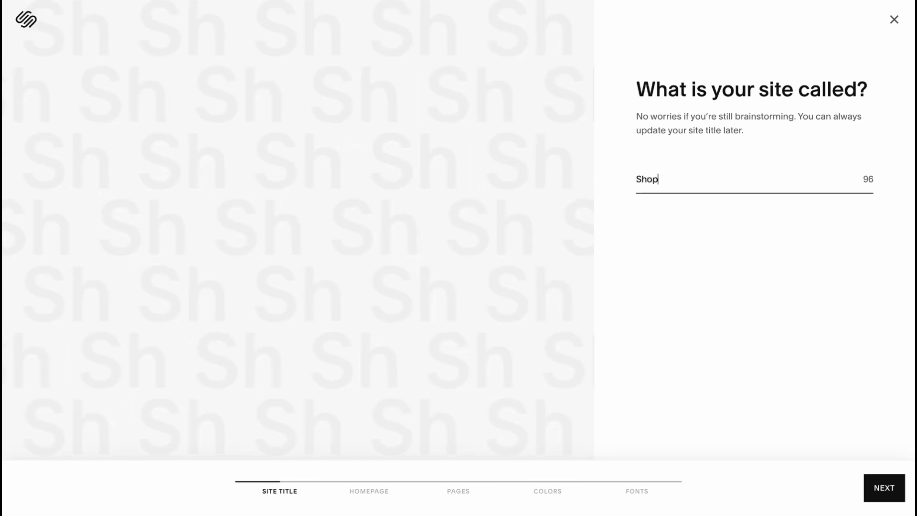
text(One)
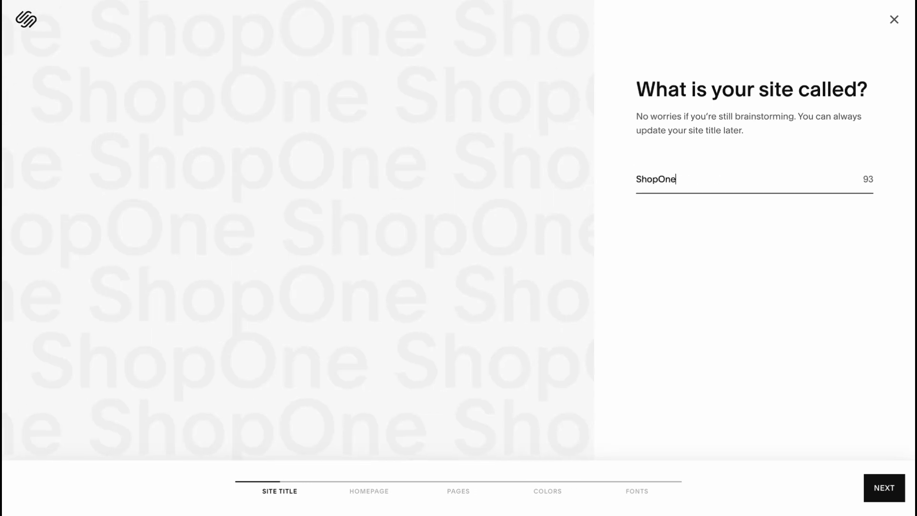
click(883, 487)
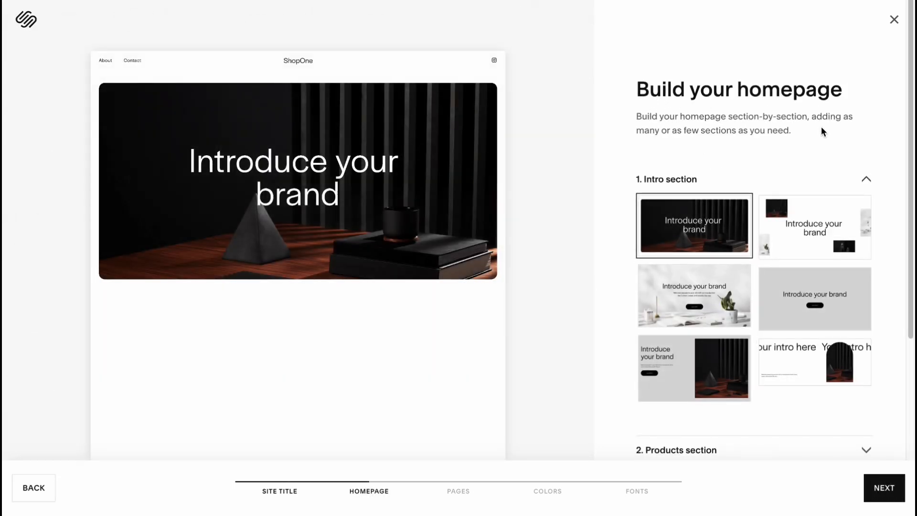
Compare the homepage's intro section layouts and select the one with "Introduce your brand" over the dark pyramid photo.
scroll(775, 308, down, 1)
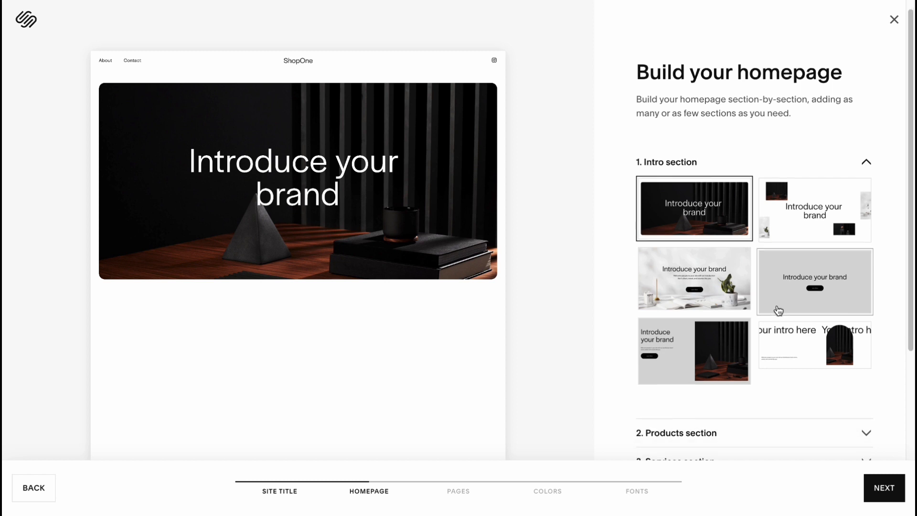
click(794, 235)
click(719, 267)
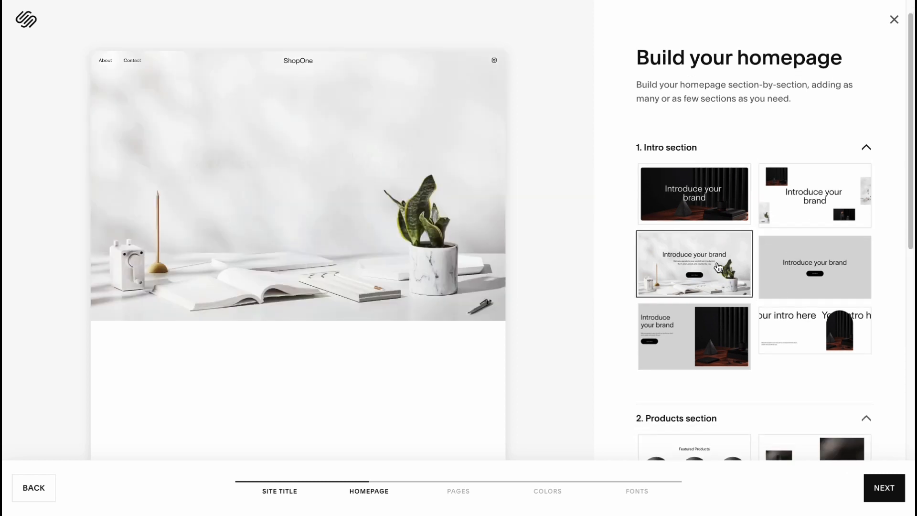
click(715, 204)
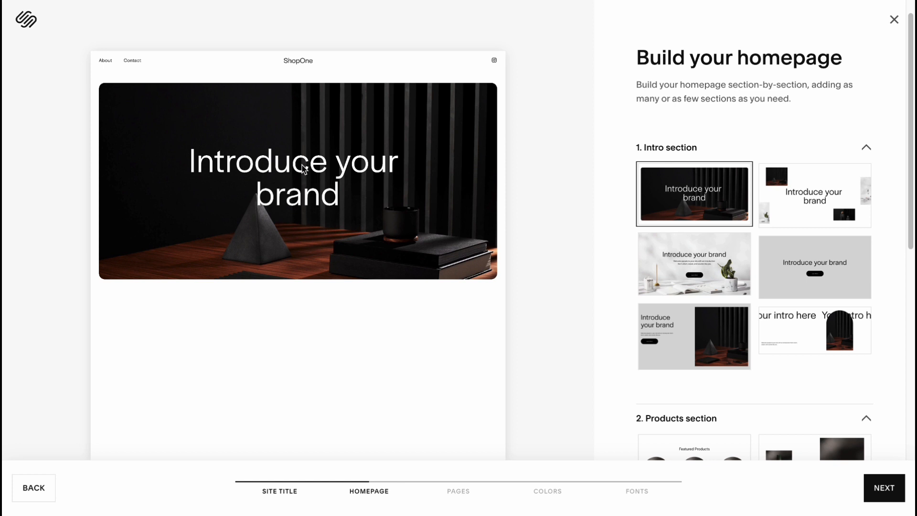
click(819, 317)
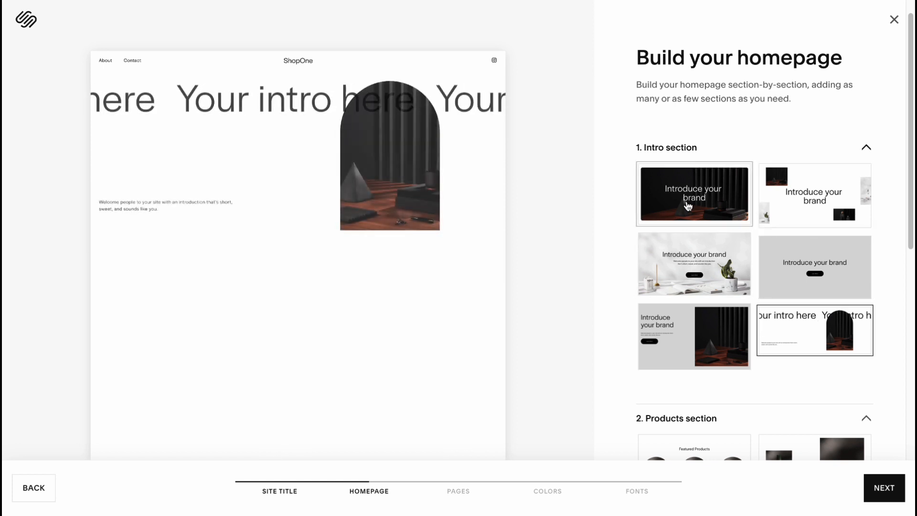
click(687, 206)
Preview the products section layouts and add the "Shop our products" layout with four products in a row.
scroll(720, 298, down, 1)
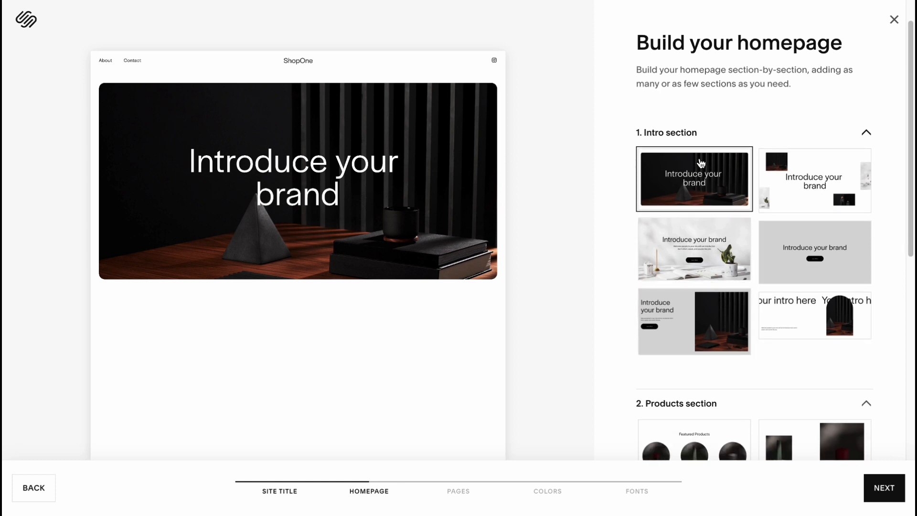
scroll(703, 243, down, 4)
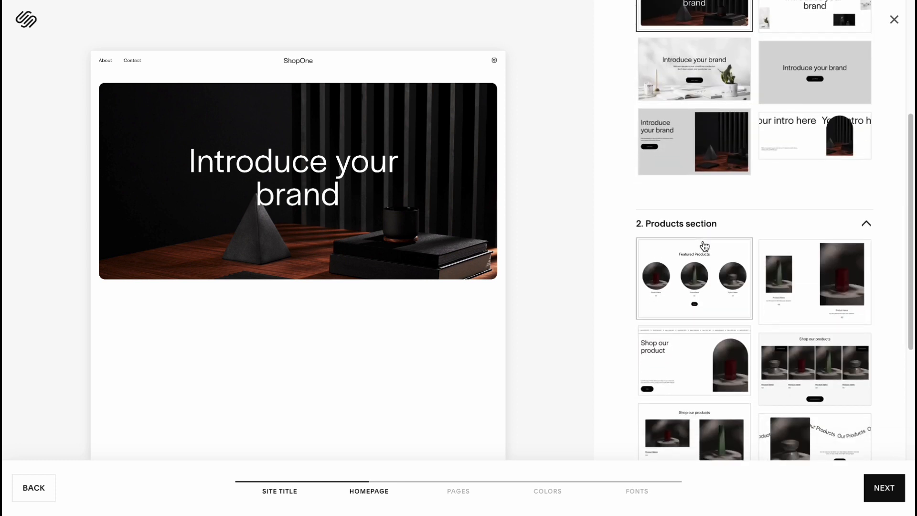
scroll(704, 246, down, 1)
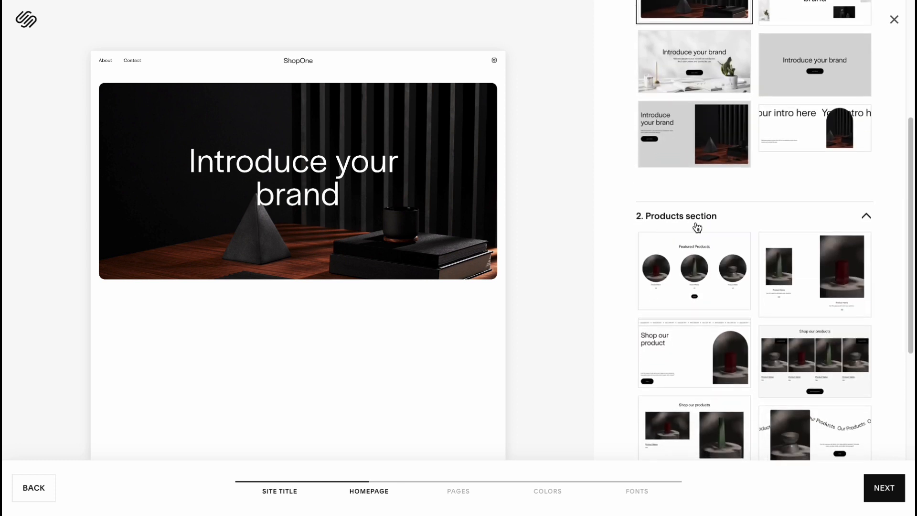
scroll(697, 227, down, 2)
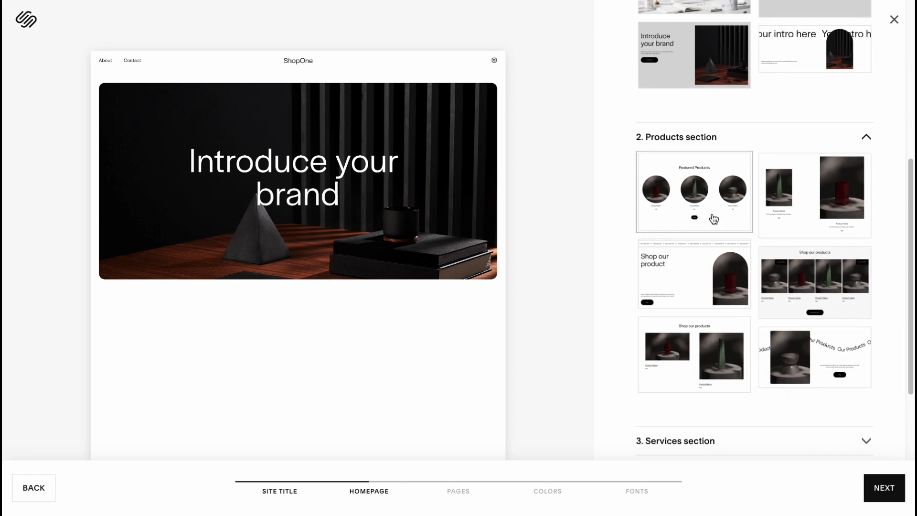
click(713, 220)
click(798, 189)
scroll(720, 257, down, 1)
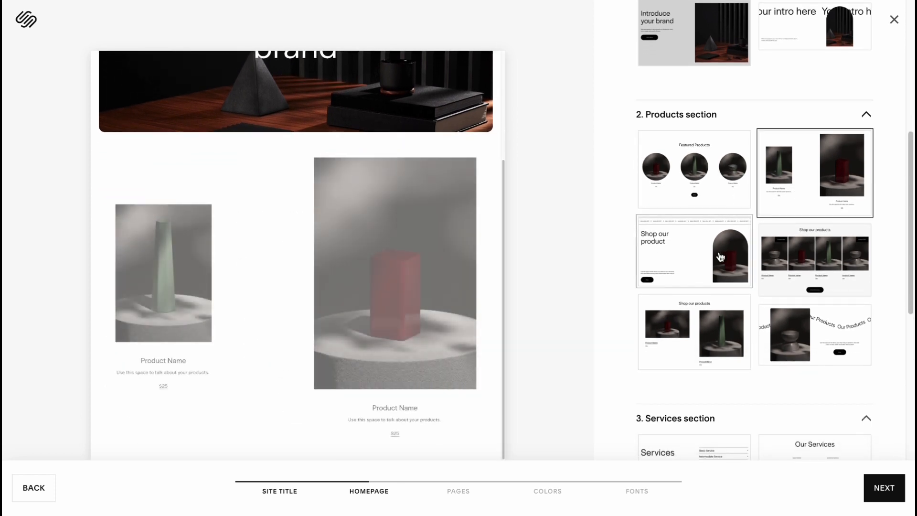
click(720, 257)
click(812, 268)
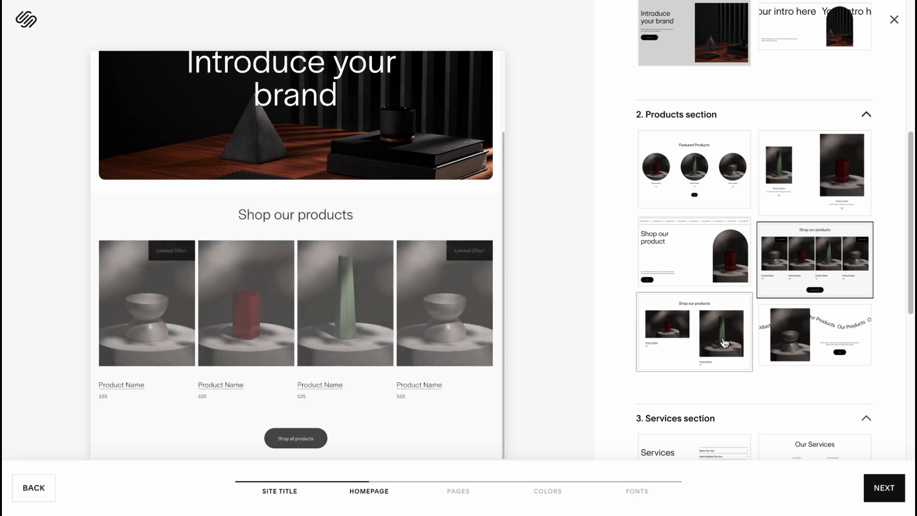
click(708, 351)
click(765, 336)
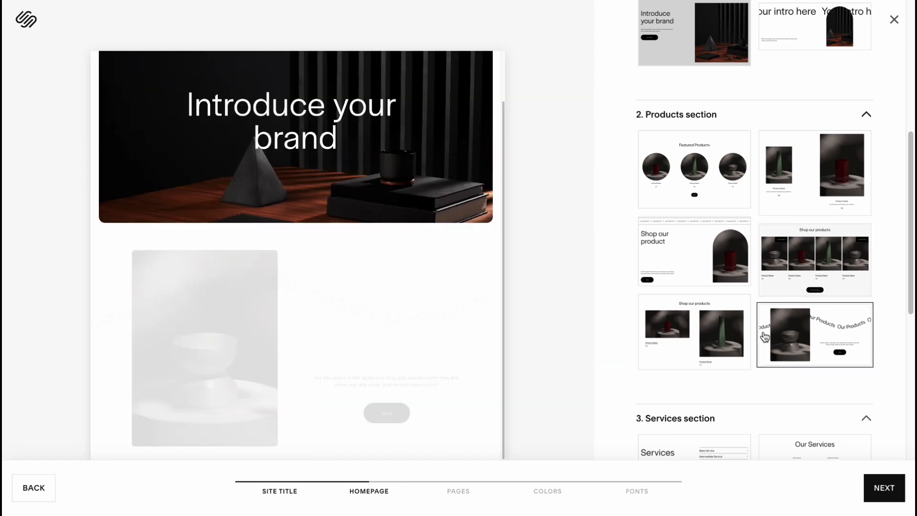
click(676, 184)
click(799, 272)
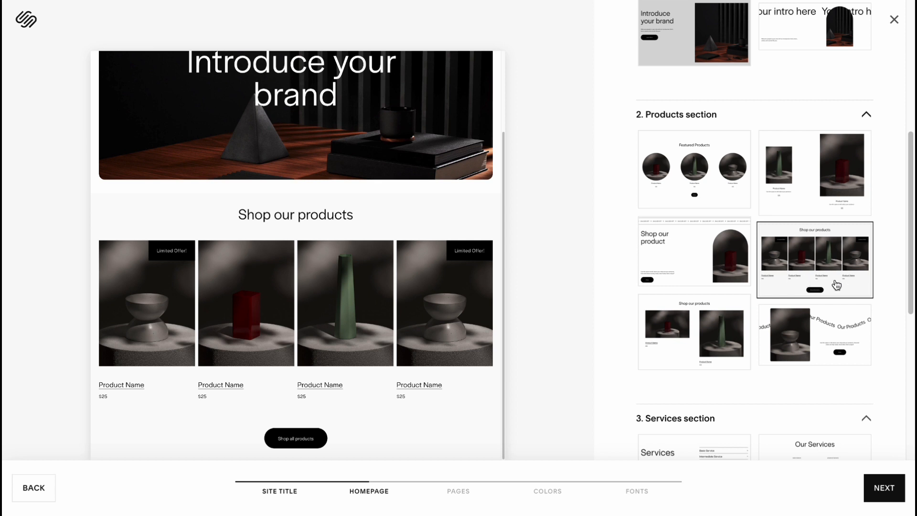
Preview several services section layouts and add the "Our Services" layout with two price columns, $99 and $199.
scroll(809, 285, down, 3)
scroll(809, 285, down, 2)
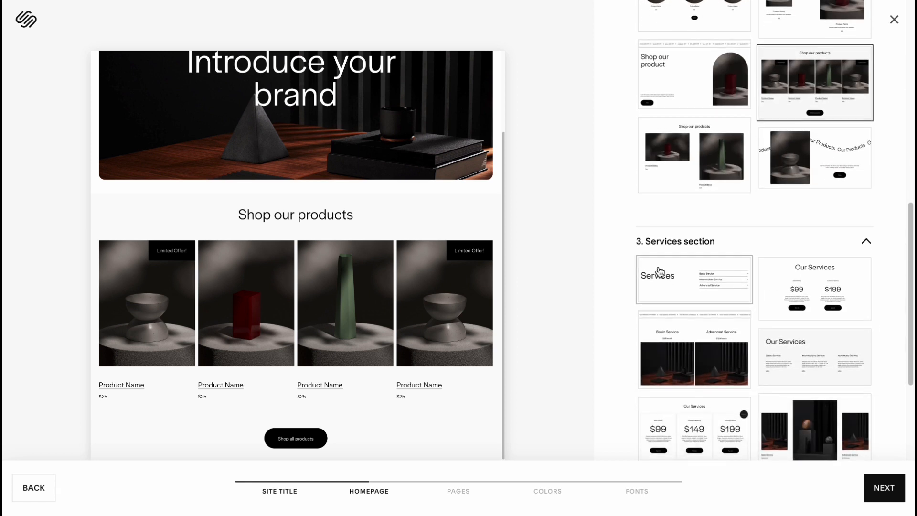
scroll(707, 282, down, 1)
click(778, 263)
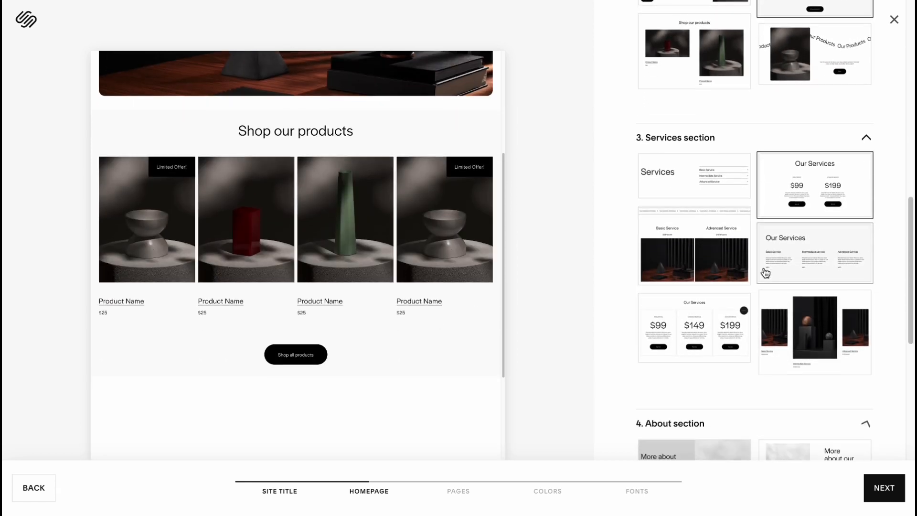
click(704, 274)
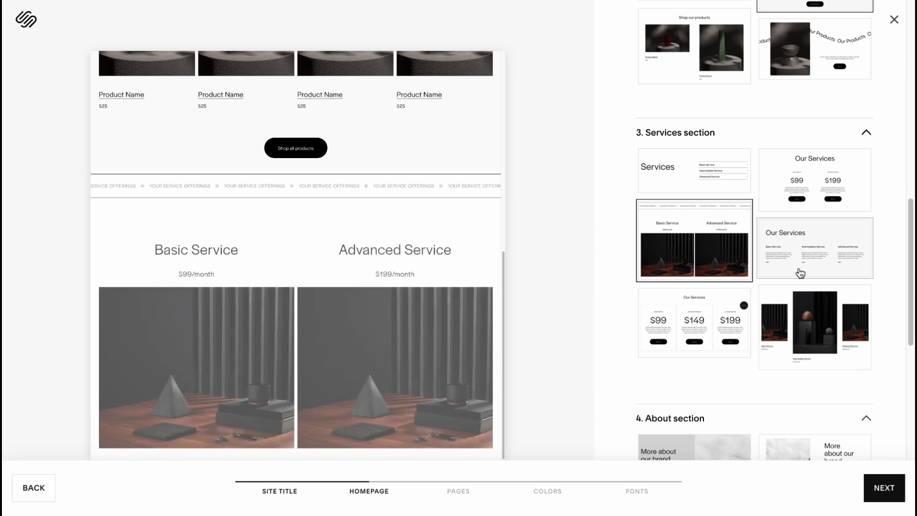
click(800, 273)
click(814, 325)
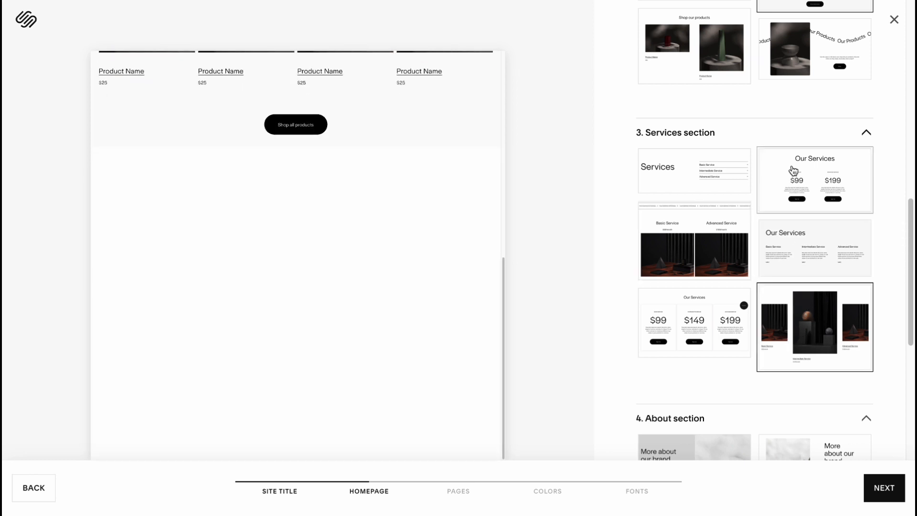
click(860, 136)
click(860, 136)
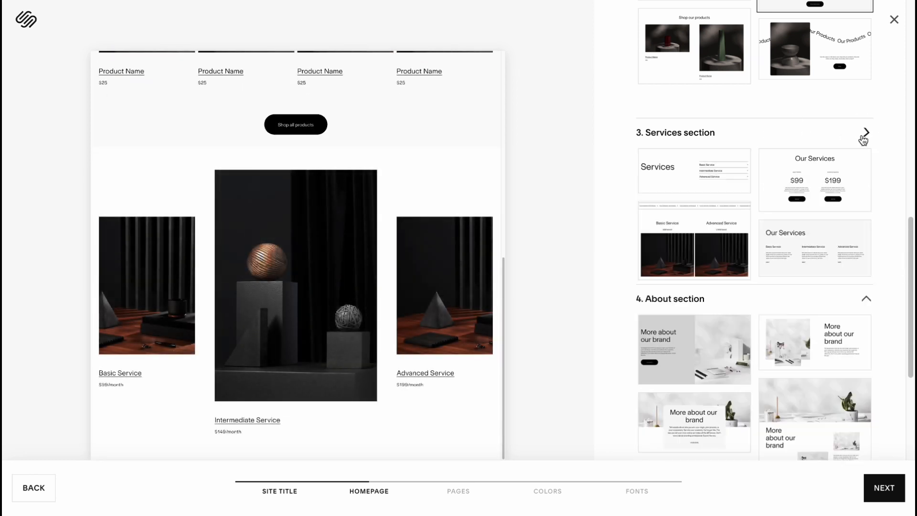
click(781, 194)
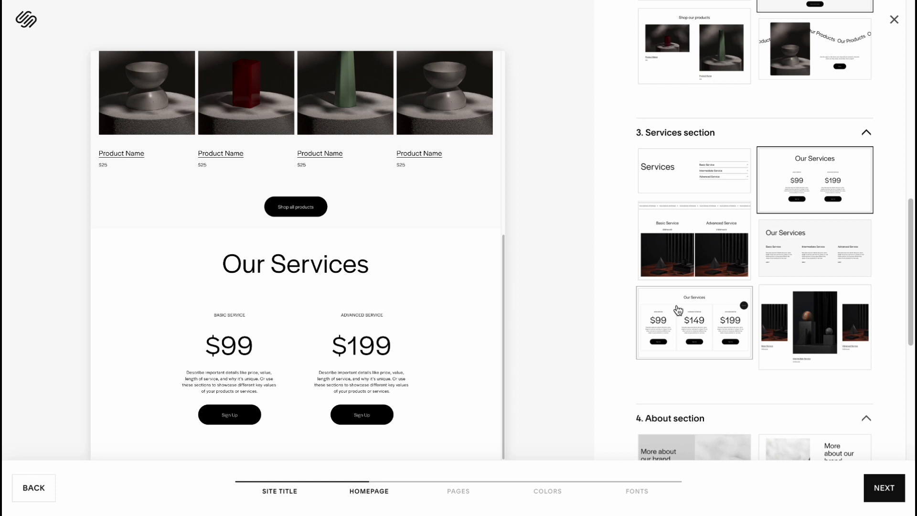
Add the about section layout with two overlapping photos beside the "More about our brand" text.
scroll(678, 309, down, 3)
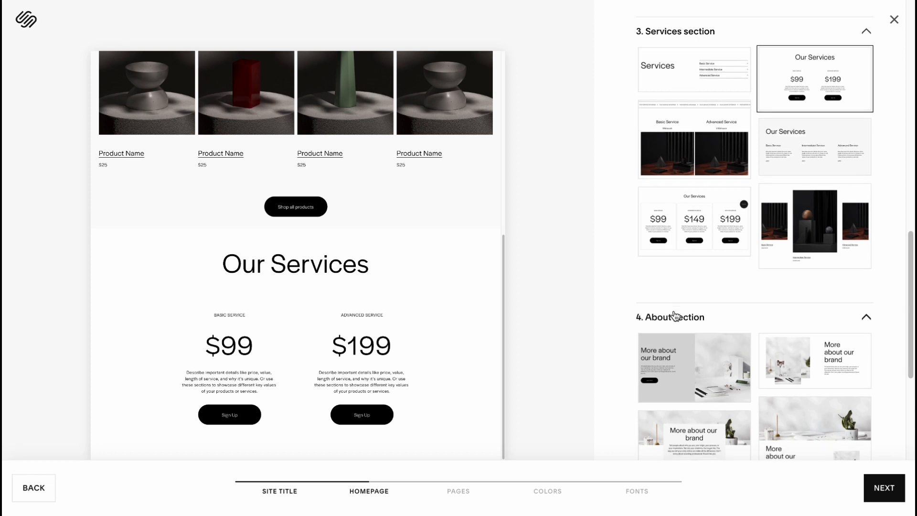
scroll(675, 314, down, 1)
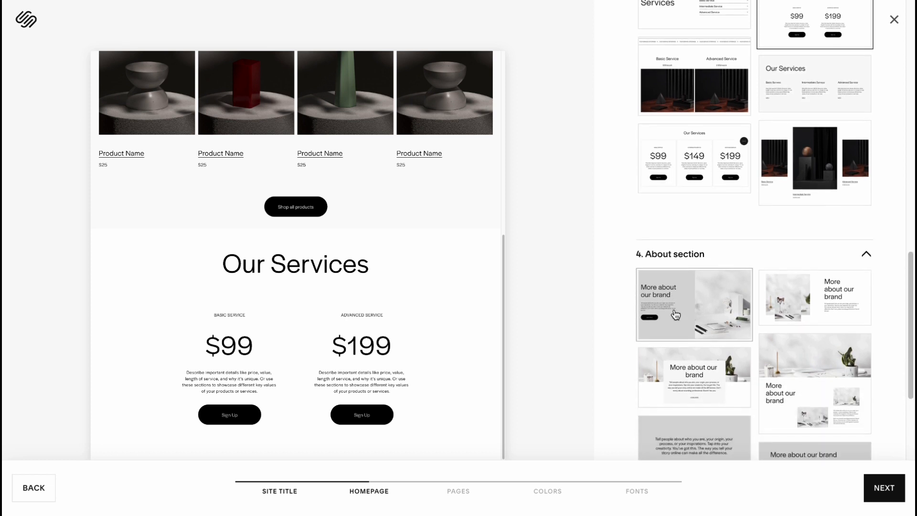
scroll(675, 314, down, 1)
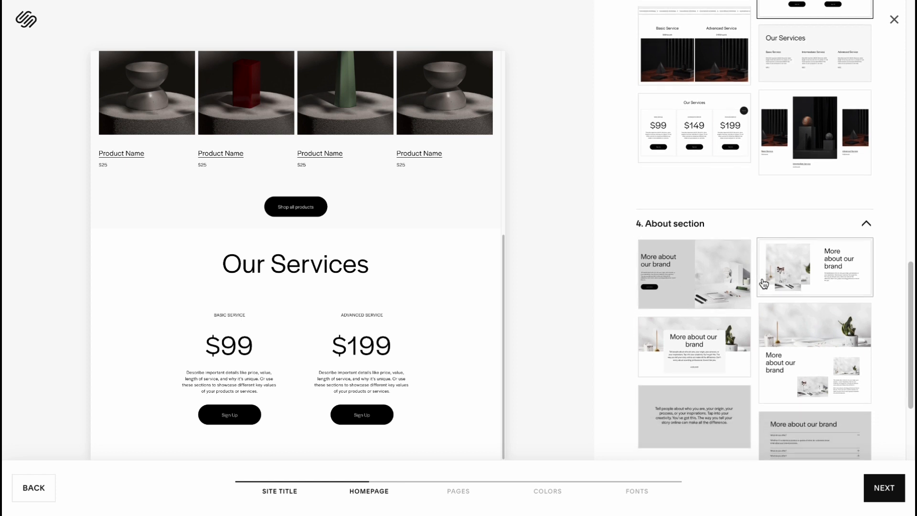
scroll(762, 284, down, 3)
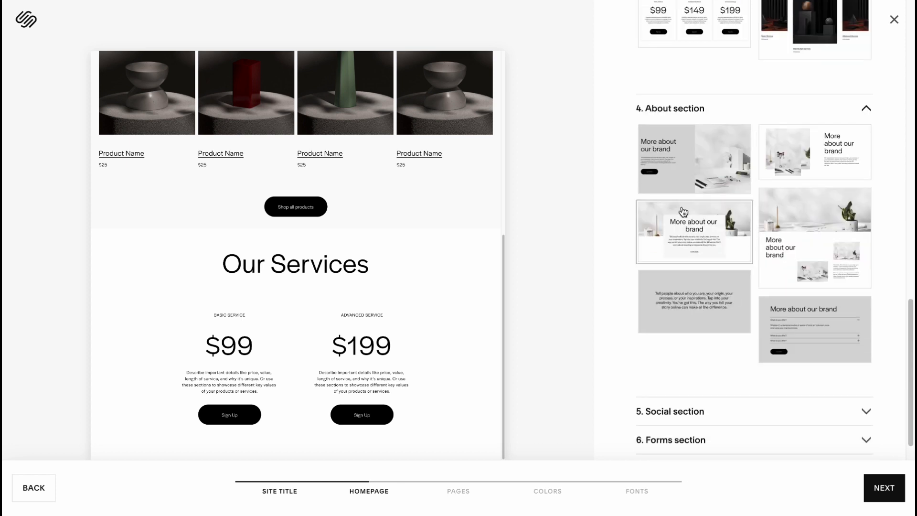
click(688, 178)
click(806, 164)
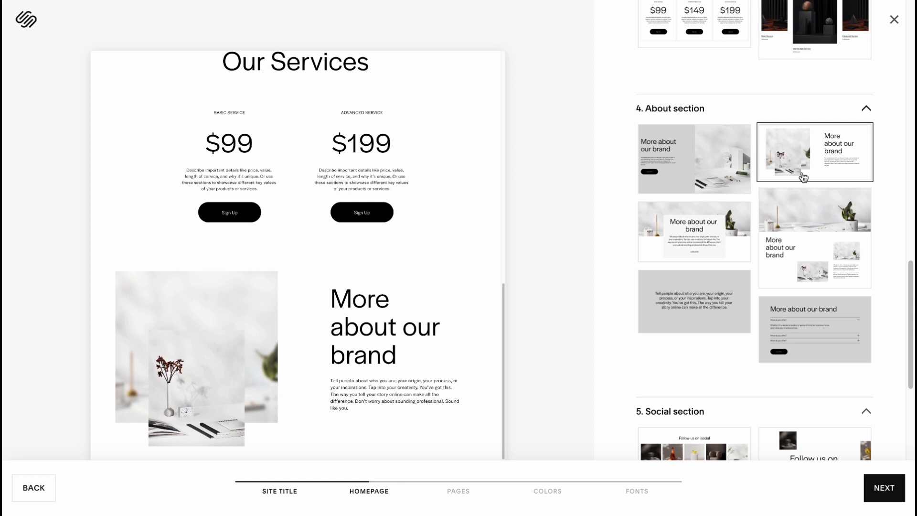
Preview the social section layouts and add the simple "Follow us on social" heading with an icon and no photos.
scroll(781, 266, down, 3)
scroll(781, 267, down, 2)
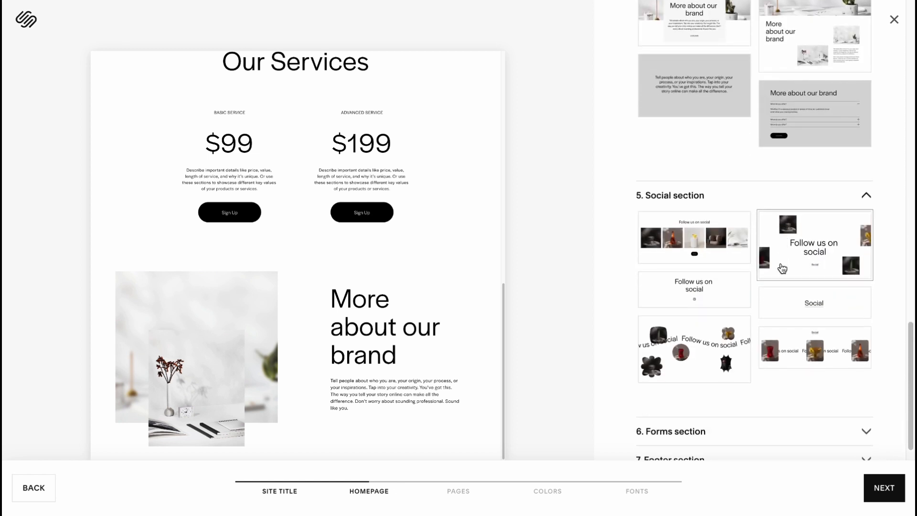
click(709, 255)
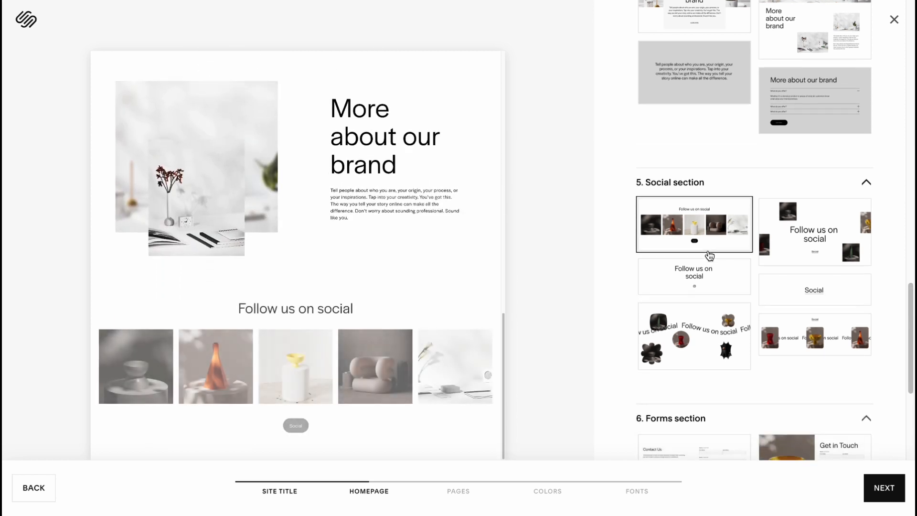
click(810, 241)
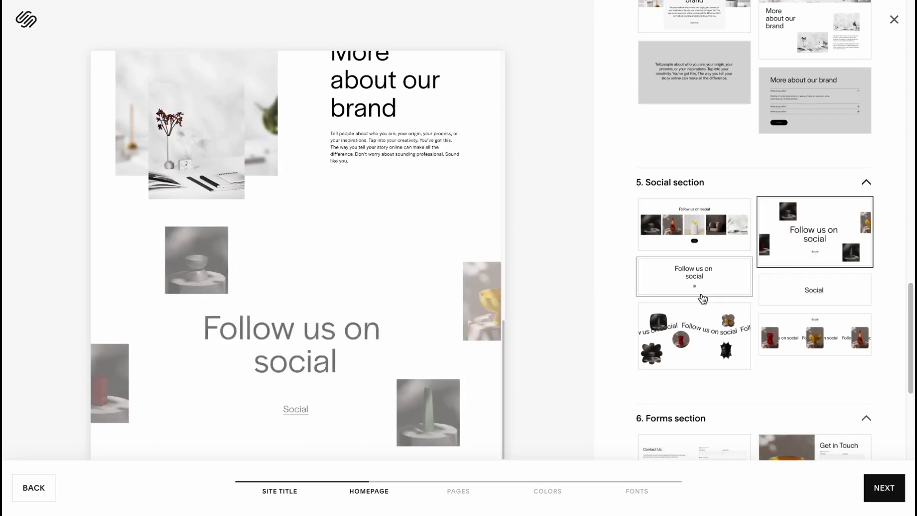
click(704, 293)
scroll(678, 335, down, 2)
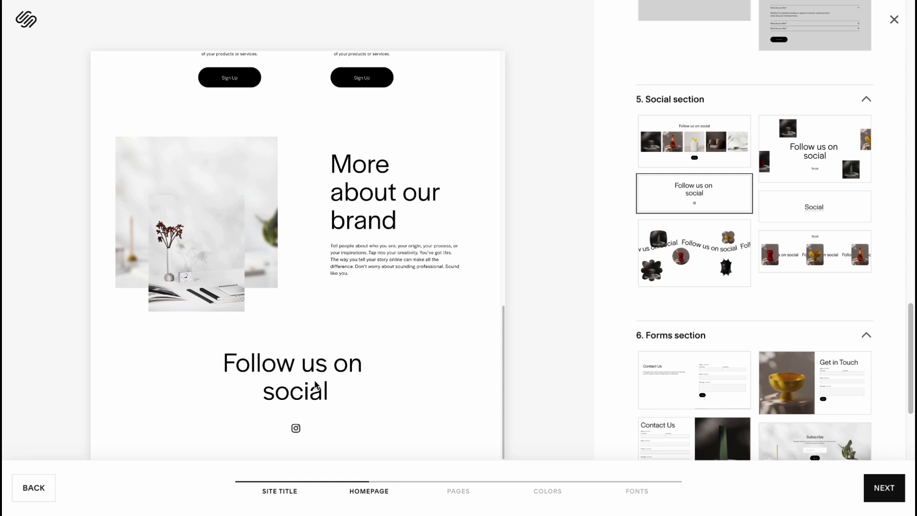
Look over the forms and footer section layouts, and continue to the page selection without adding either section.
scroll(747, 321, down, 4)
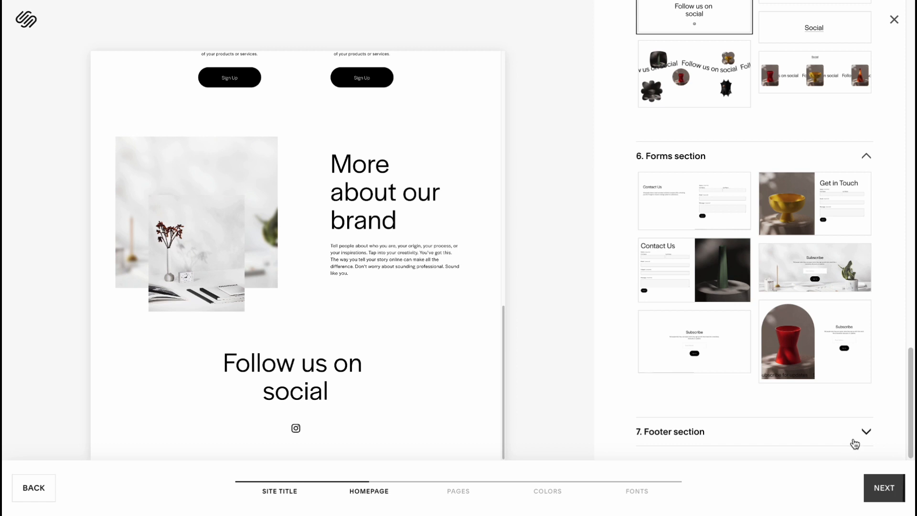
click(865, 431)
scroll(867, 443, down, 1)
scroll(864, 439, down, 3)
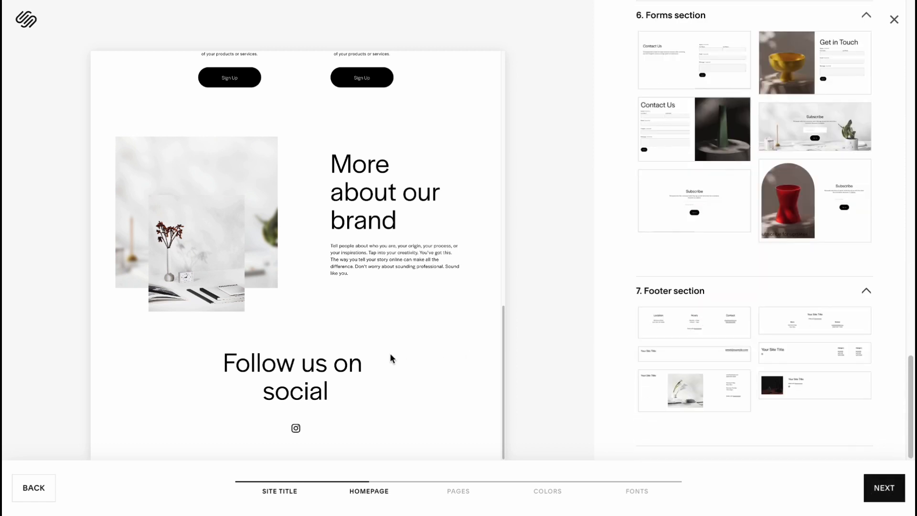
click(897, 499)
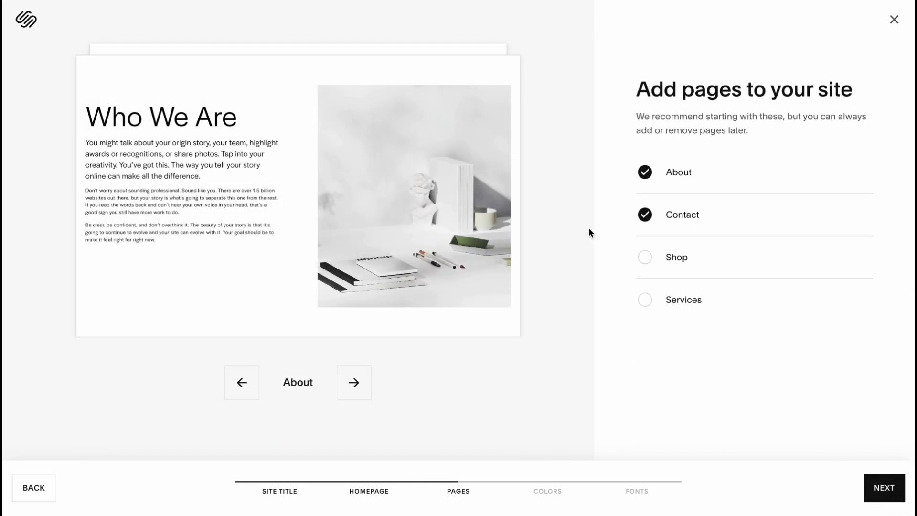
Add the Shop page, remove the Contact and About pages, and continue to the color palettes.
drag(639, 90, 886, 92)
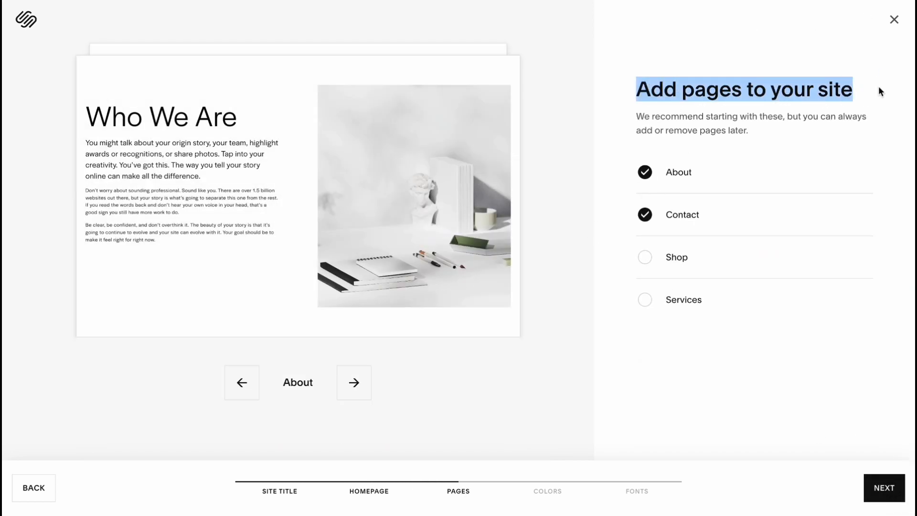
click(873, 92)
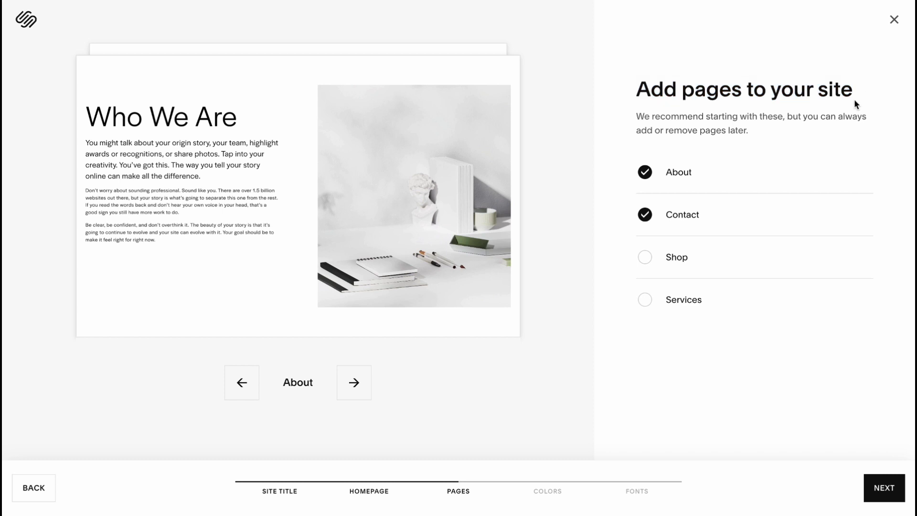
click(645, 257)
click(648, 216)
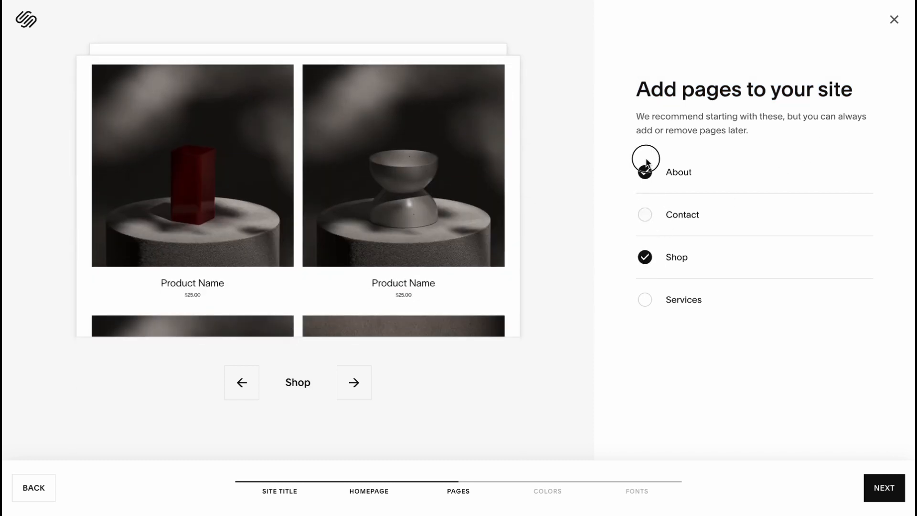
click(645, 172)
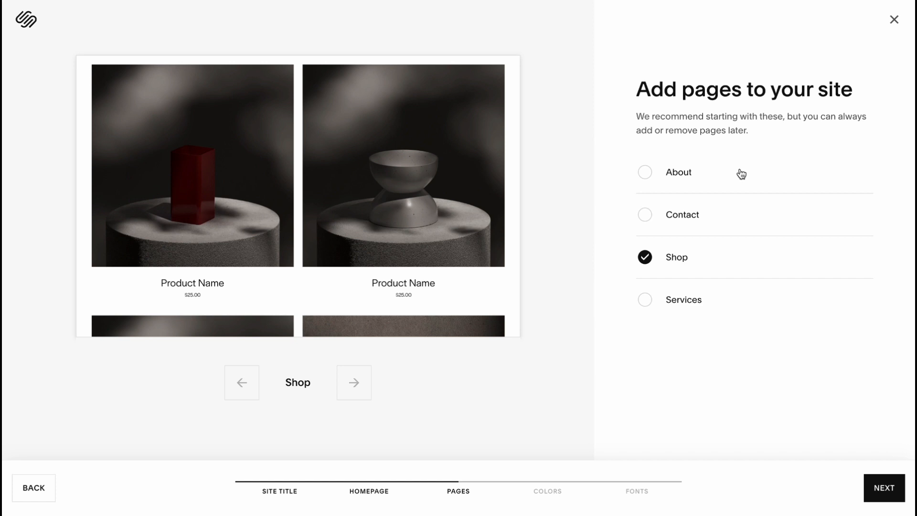
click(884, 486)
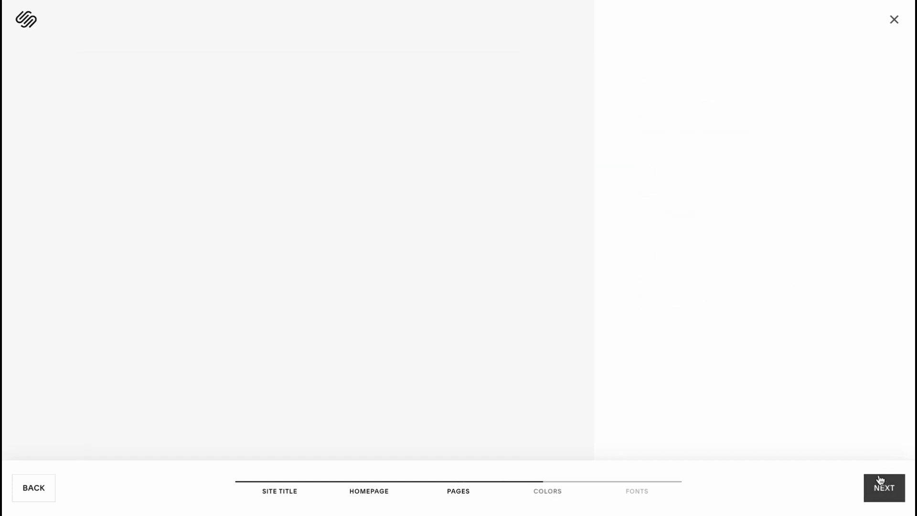
Try several Monochromatic palettes on the homepage preview, ending with the white, grey and black one.
click(745, 206)
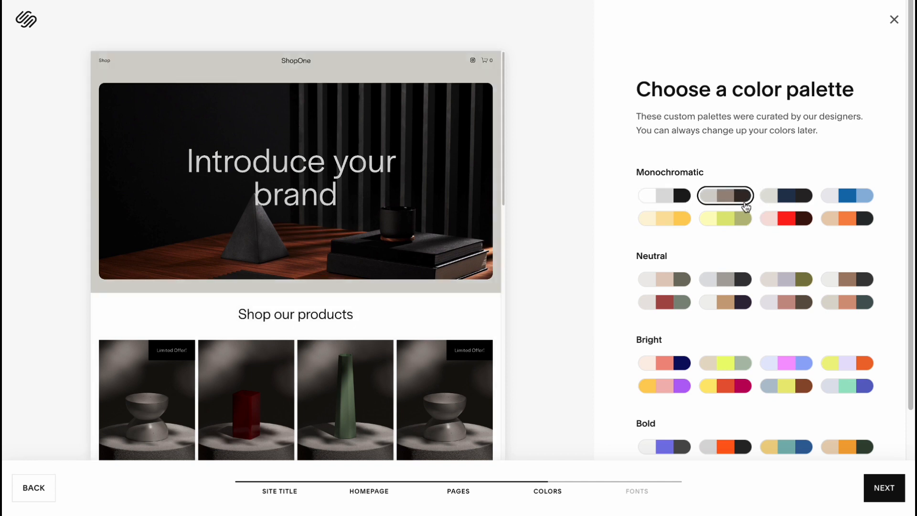
click(745, 221)
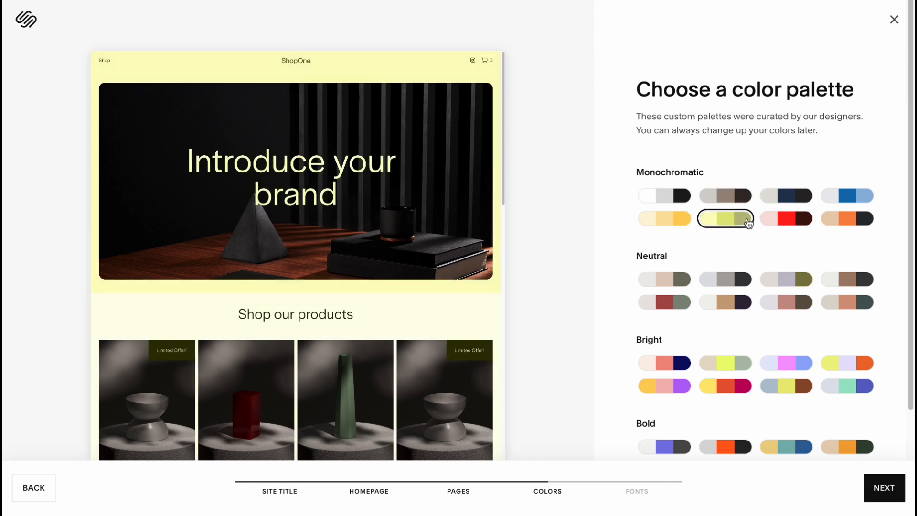
click(673, 217)
click(664, 195)
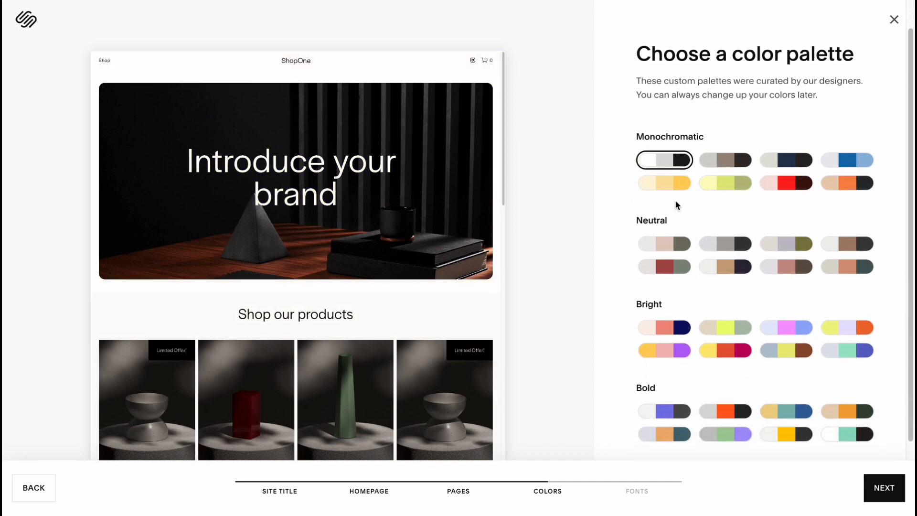
scroll(346, 258, down, 2)
scroll(346, 258, down, 4)
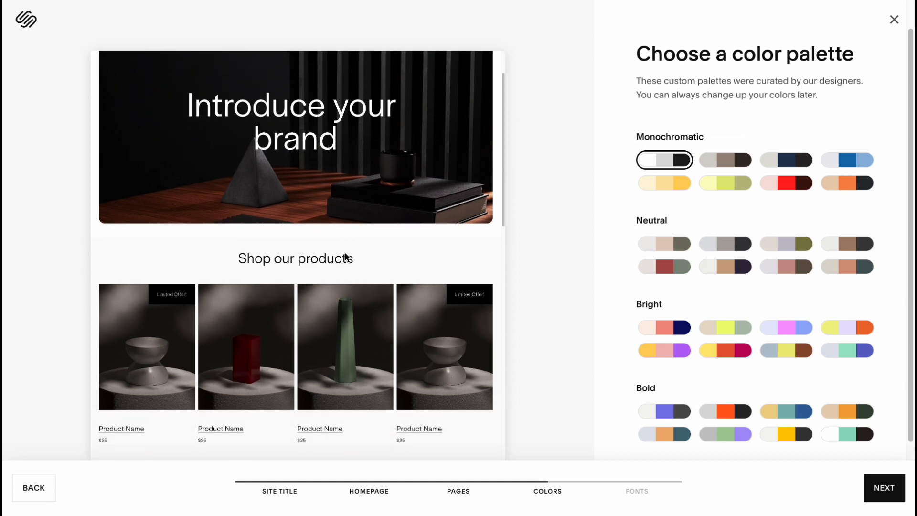
scroll(345, 265, up, 4)
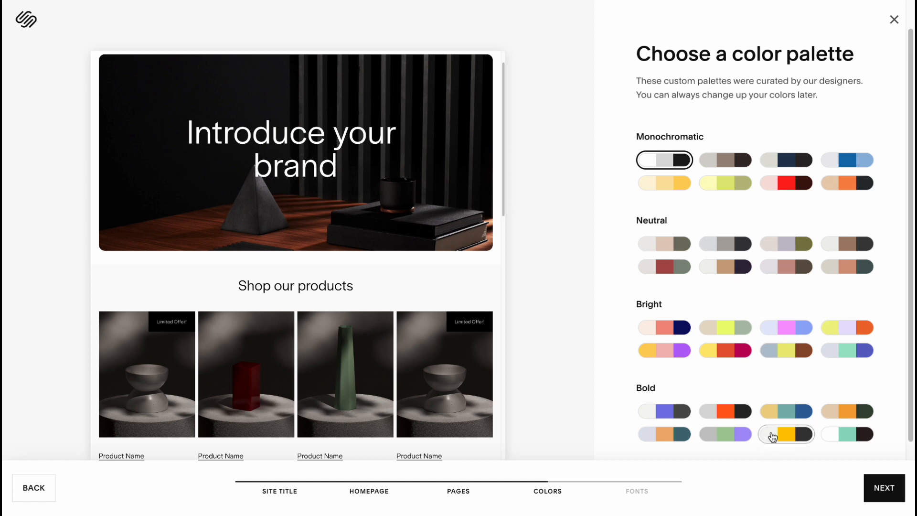
Compare further Monochromatic, Neutral and Bright palettes on the homepage preview.
click(726, 162)
click(788, 160)
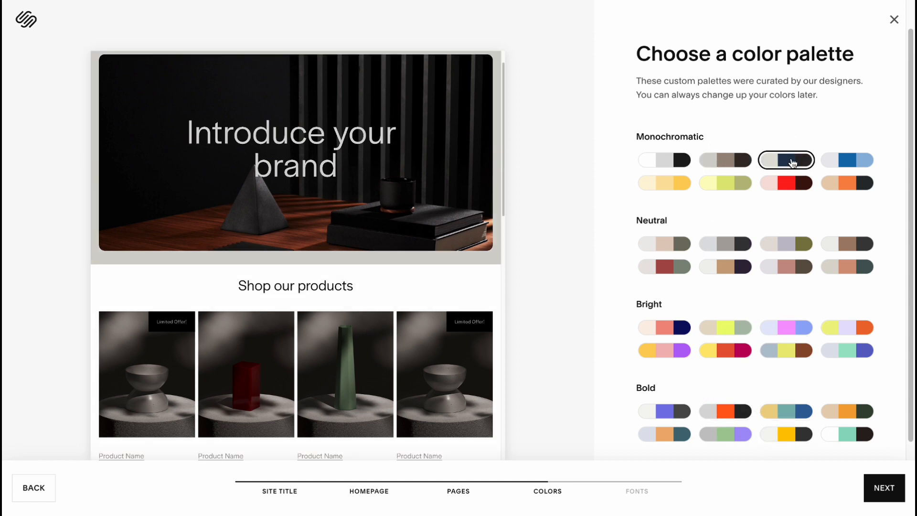
click(783, 244)
click(785, 267)
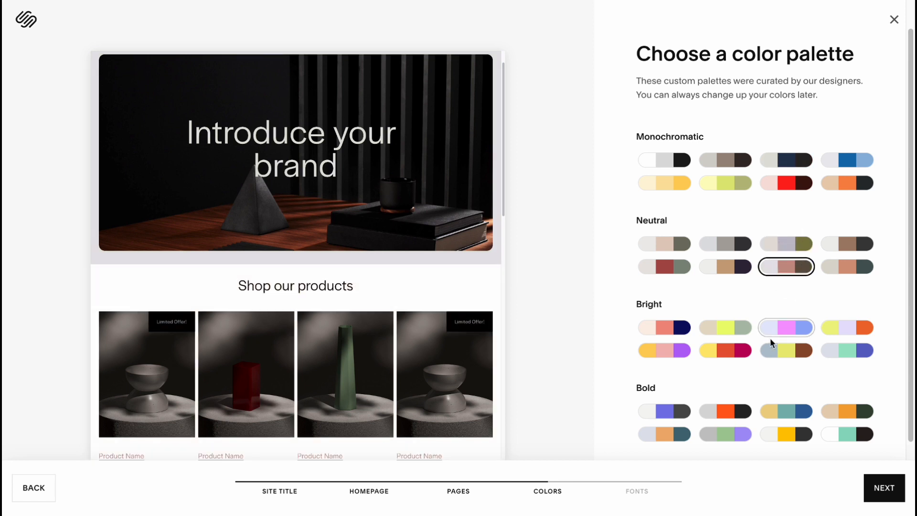
click(785, 328)
click(781, 353)
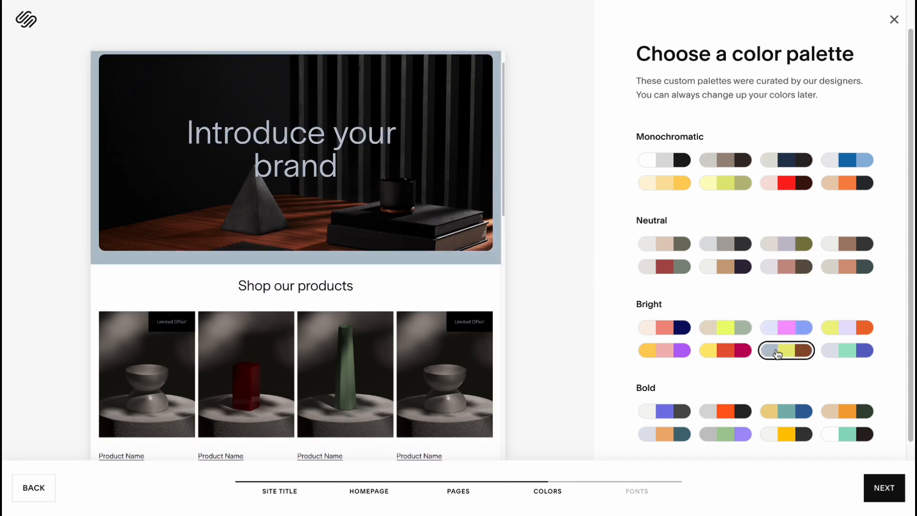
Apply the Bold palette of grey, orange and black, check it on the homepage, and continue to the font pairings.
scroll(729, 393, down, 1)
click(727, 393)
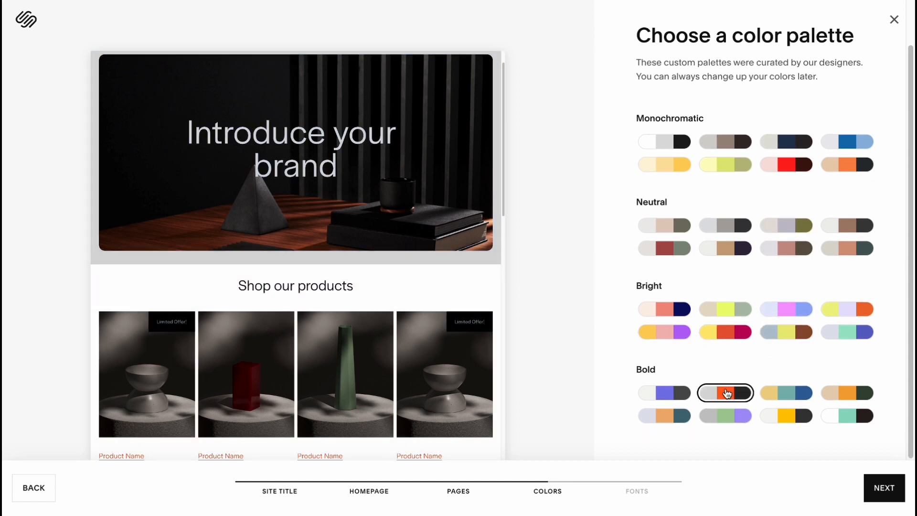
click(725, 418)
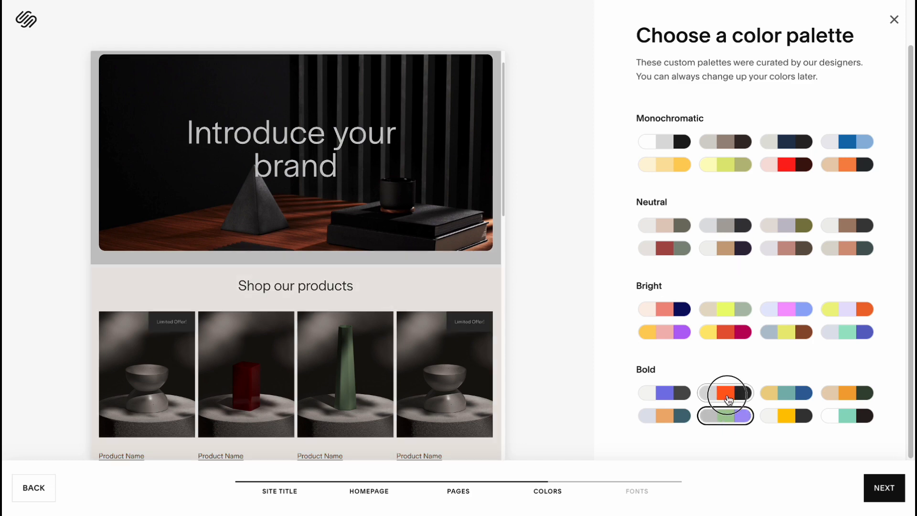
click(725, 393)
scroll(405, 351, down, 2)
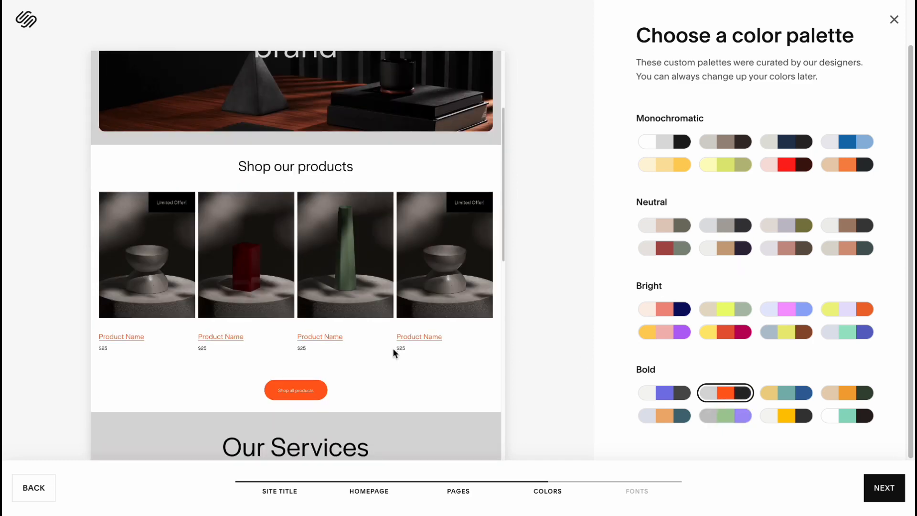
scroll(384, 347, down, 2)
scroll(382, 349, up, 4)
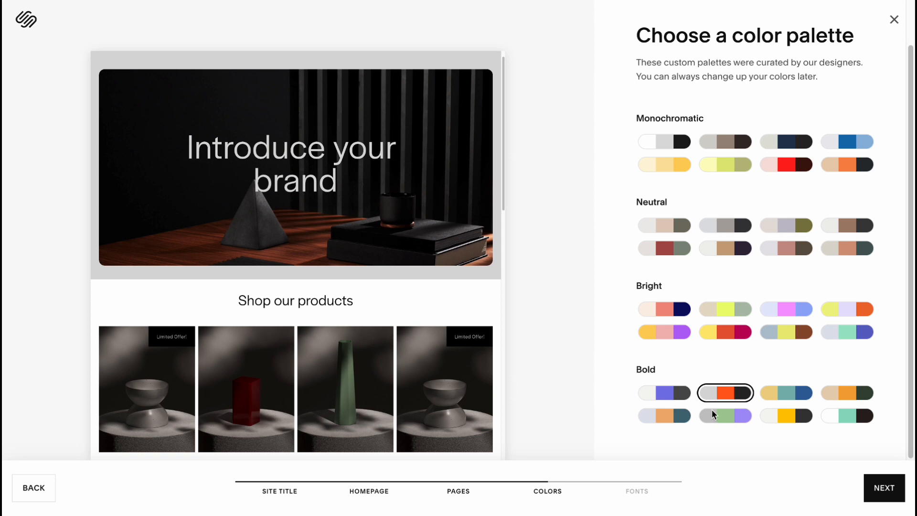
click(886, 495)
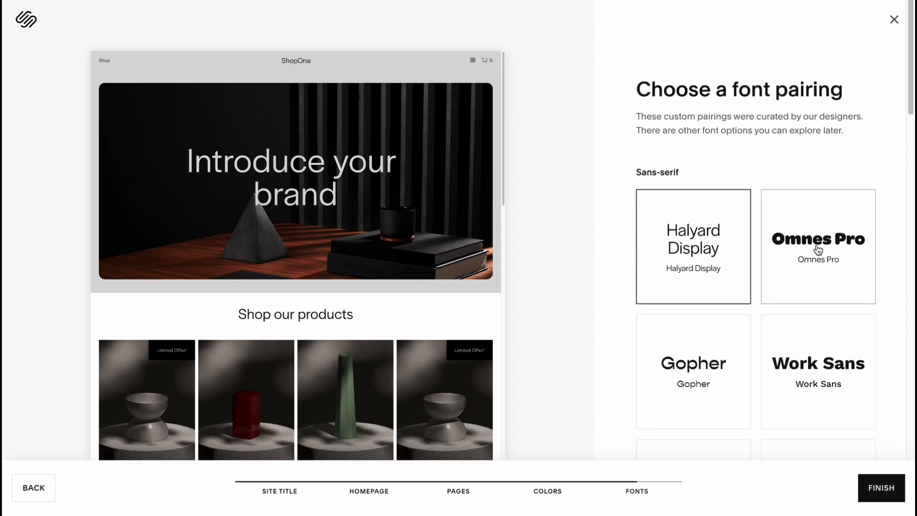
Try the Omnes Pro, Gopher, Work Sans, Helvetica Neue and Poppins font pairings on the homepage preview.
click(820, 246)
click(714, 351)
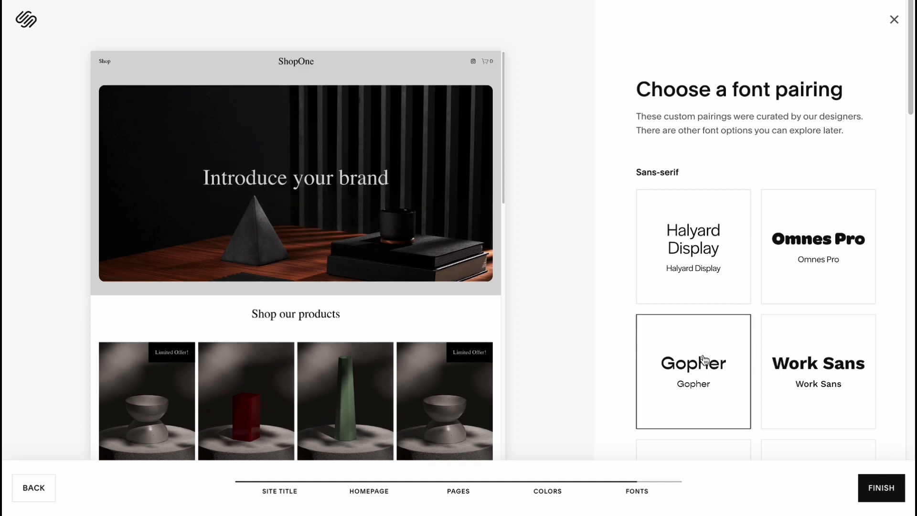
click(826, 386)
scroll(798, 374, down, 5)
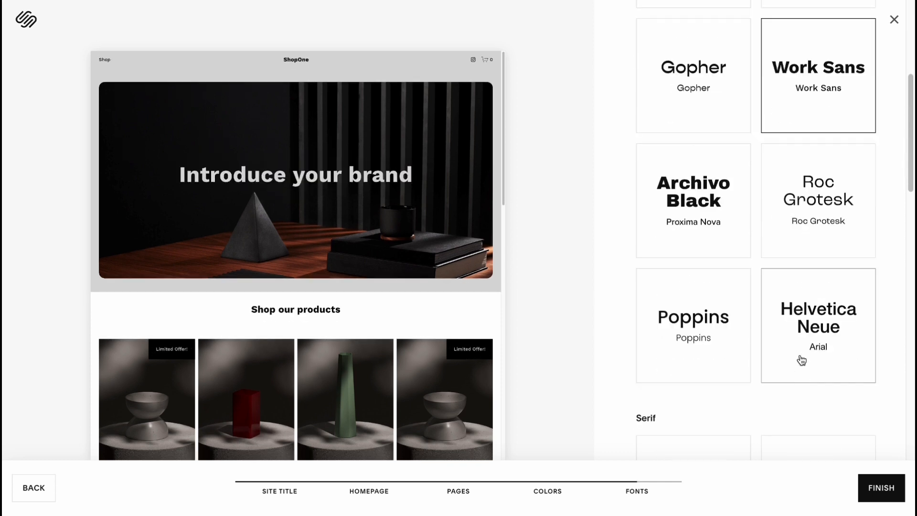
click(801, 353)
click(696, 334)
Set the font pairing to Archivo Black with Proxima Nova, look through the other pairings, and finish the site design.
click(684, 253)
scroll(680, 351, down, 5)
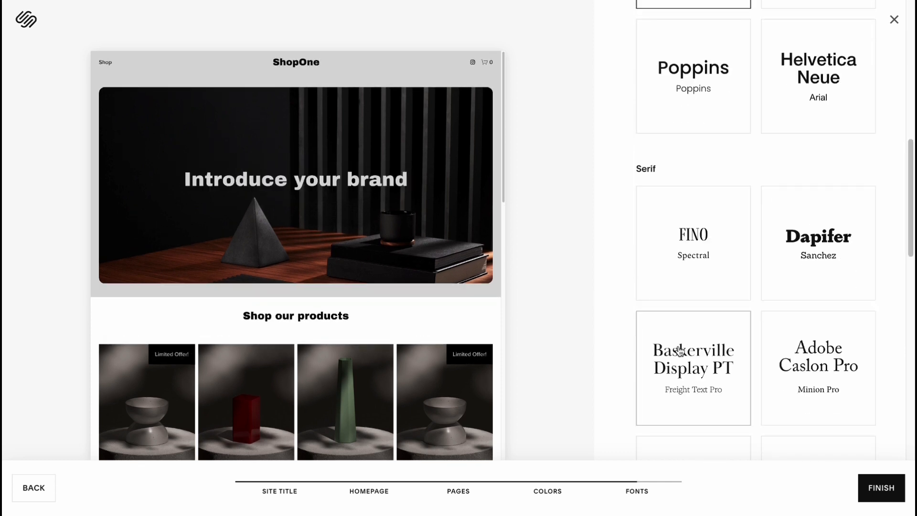
scroll(759, 292, up, 5)
scroll(757, 303, down, 2)
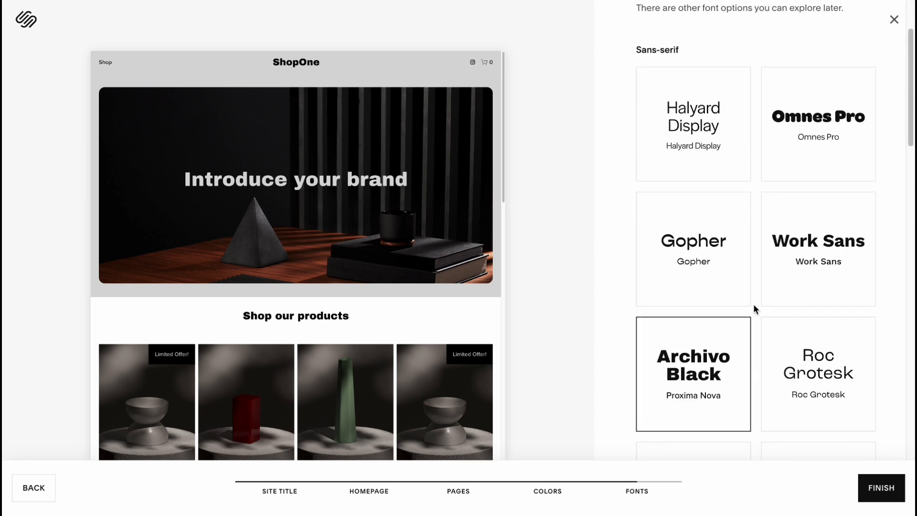
click(876, 488)
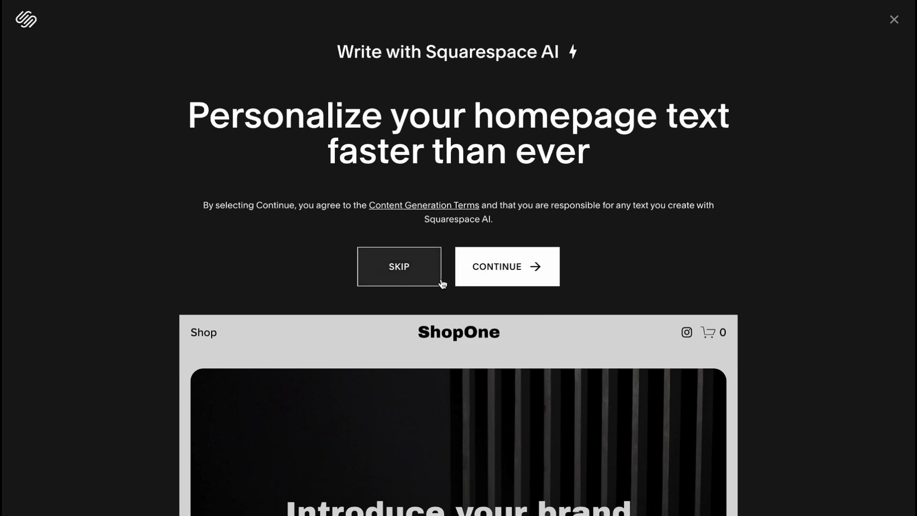
Look at the Squarespace AI text setup as far as the site description, and back out without describing the site.
click(491, 267)
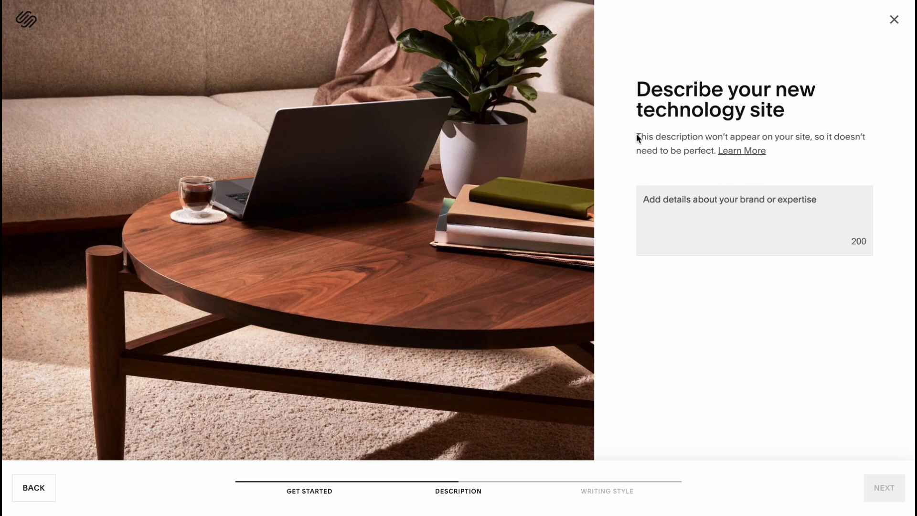
click(39, 485)
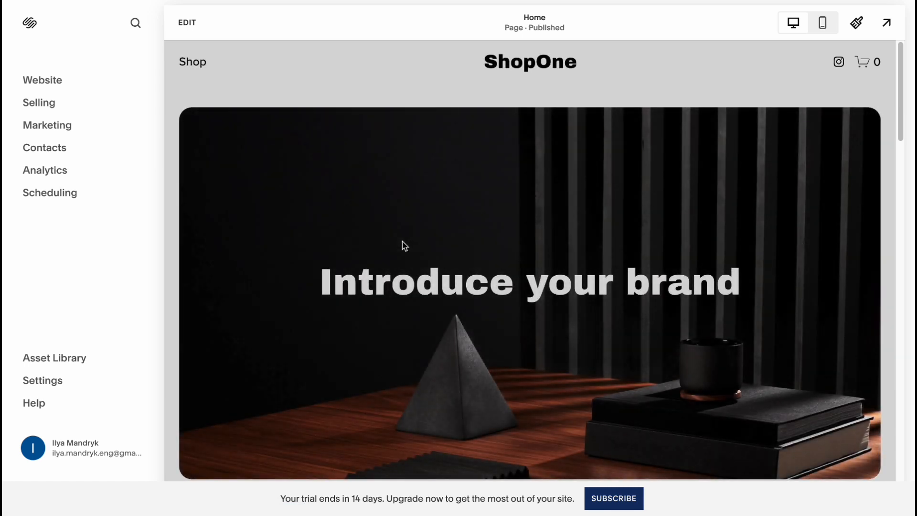
Review the generated homepage from the brand banner through the products to the Our Services section.
scroll(534, 266, down, 10)
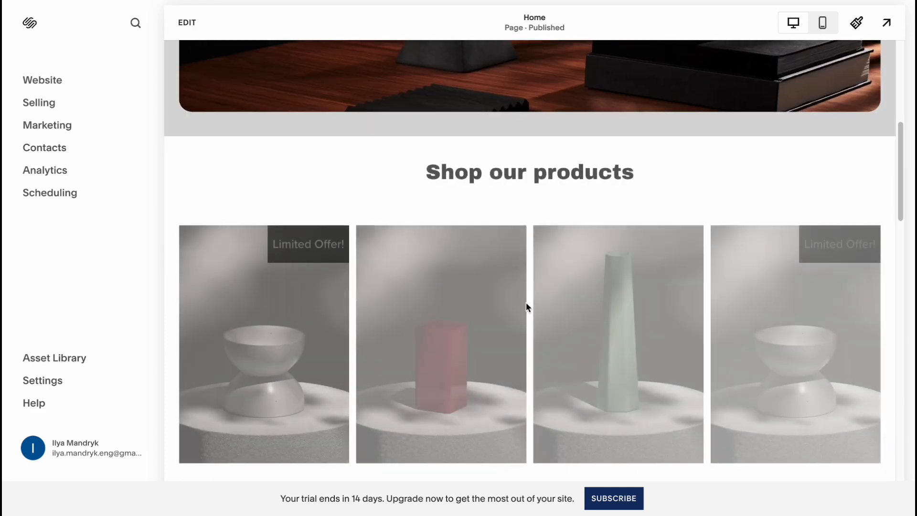
scroll(523, 366, down, 5)
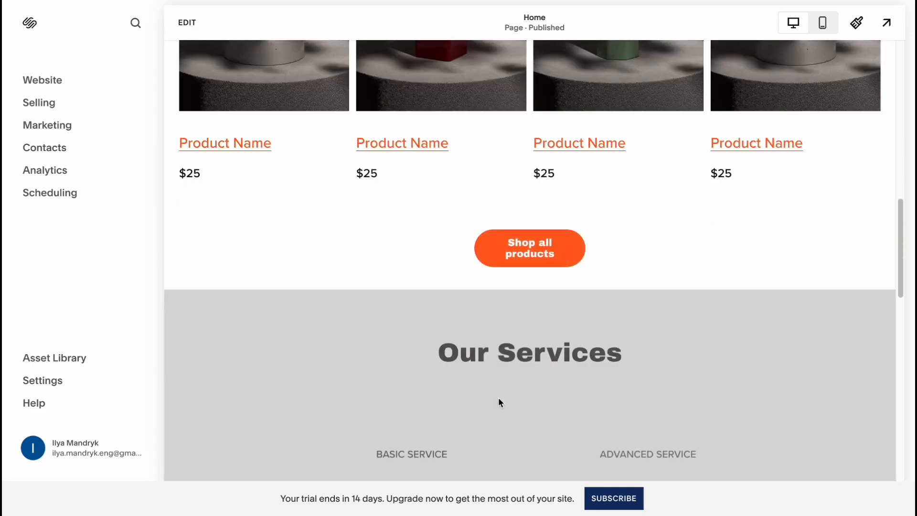
scroll(499, 401, up, 10)
scroll(500, 402, up, 3)
scroll(500, 402, down, 3)
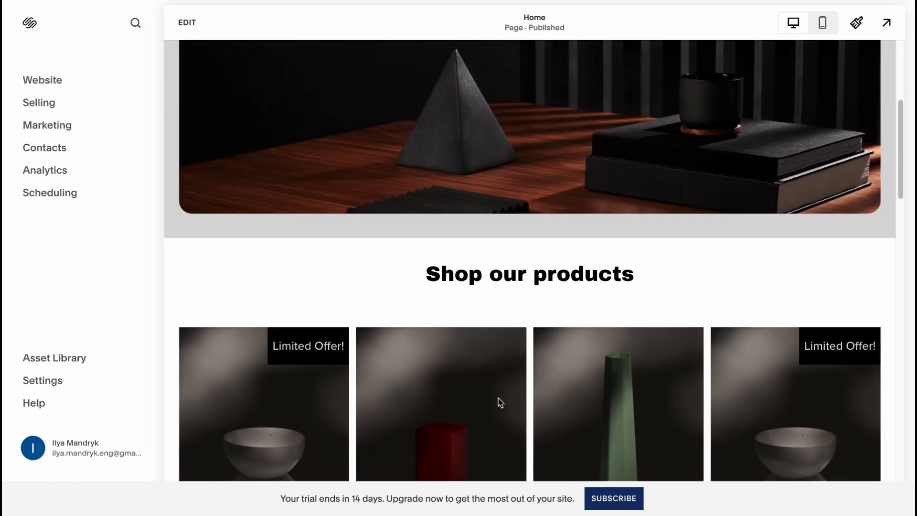
scroll(500, 402, up, 6)
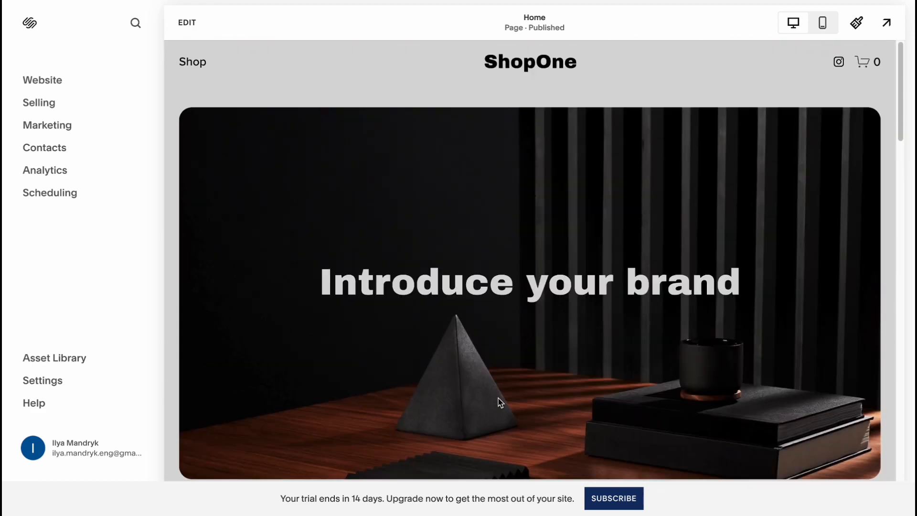
Open the store's products, view the available product import sources, and close them without importing anything.
click(37, 105)
click(47, 125)
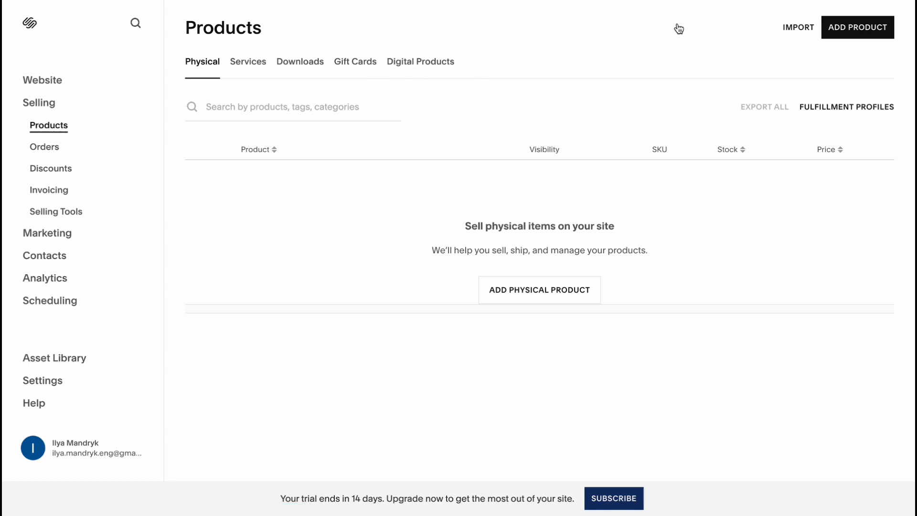
click(802, 27)
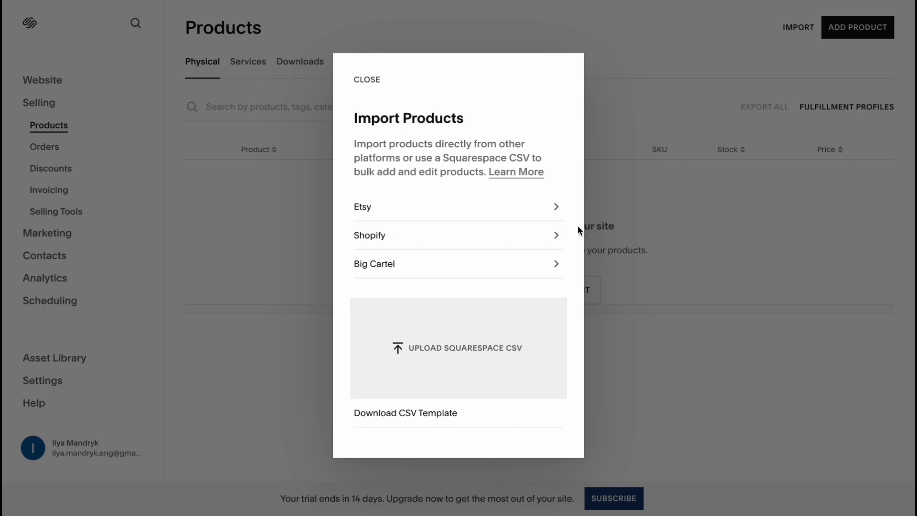
click(641, 211)
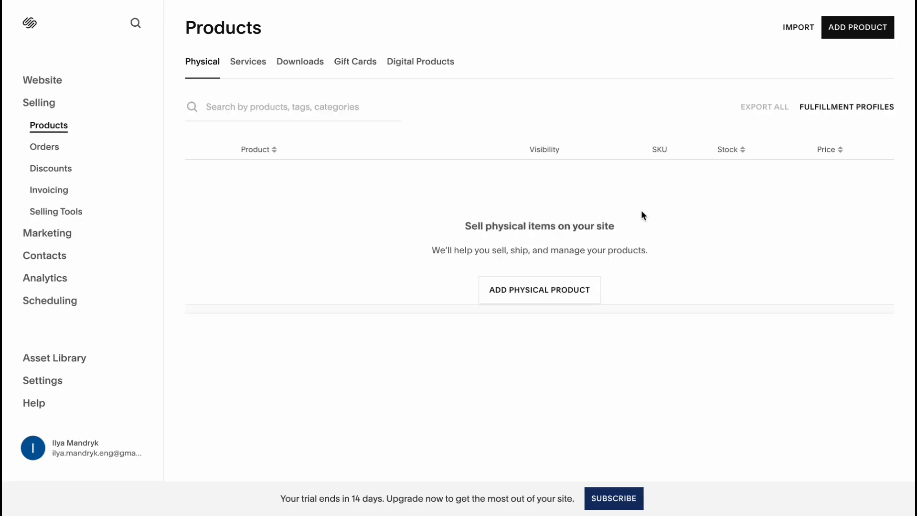
Start a new physical product, skipping its name and image and keeping the default inventory, and continue to its full details.
click(851, 33)
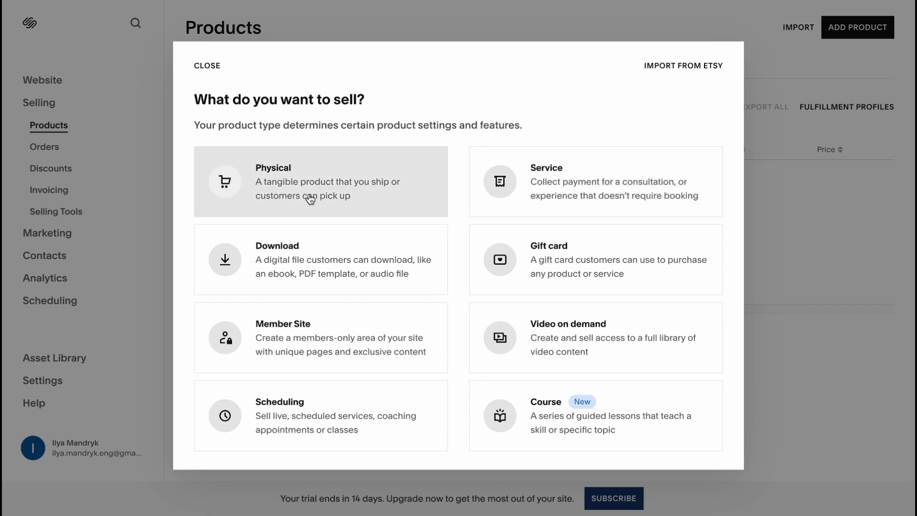
click(308, 180)
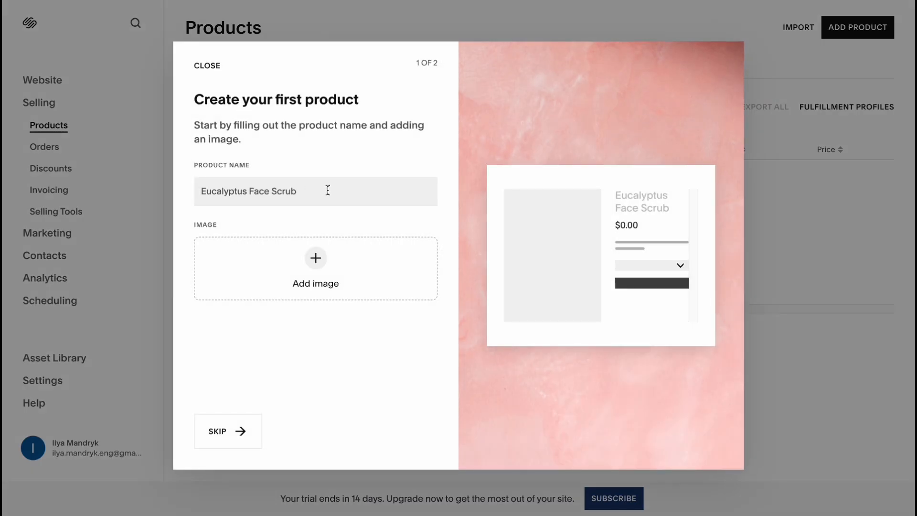
click(276, 191)
click(239, 431)
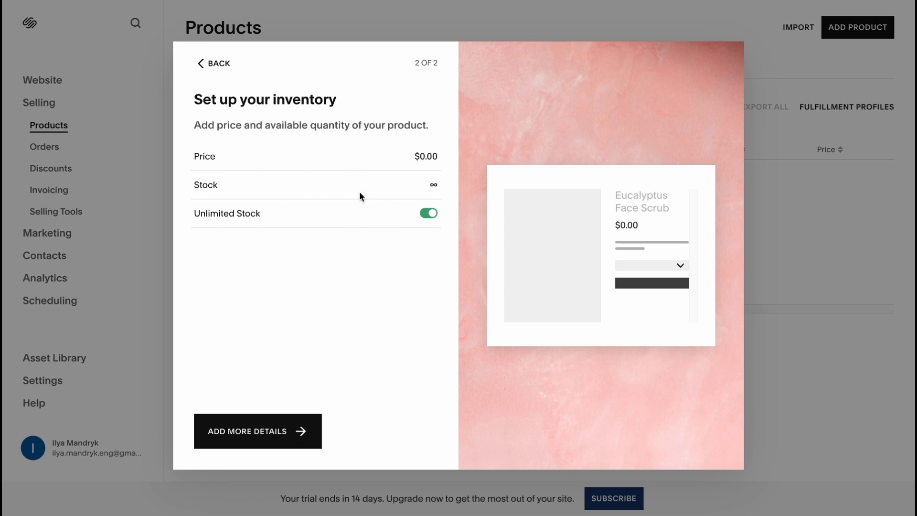
click(294, 432)
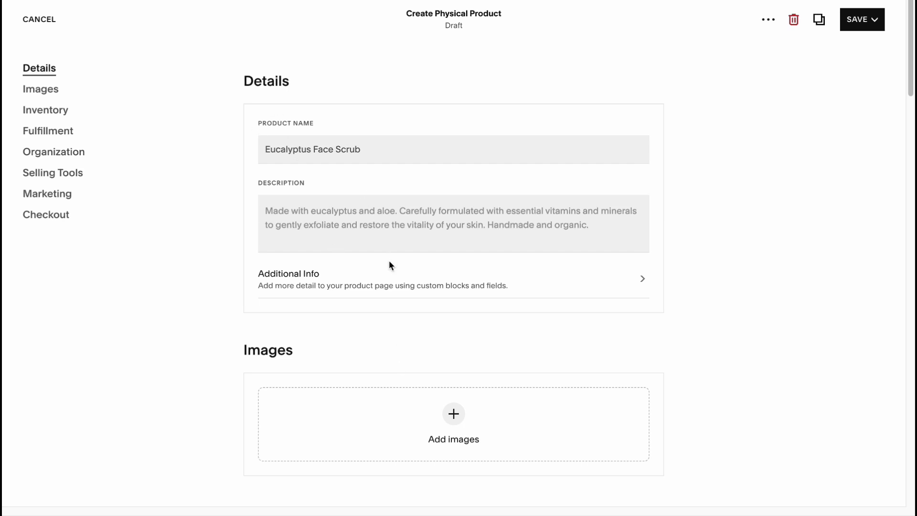
Review the new product's settings from Details through Checkout without filling them in, and publish the product.
scroll(389, 263, down, 12)
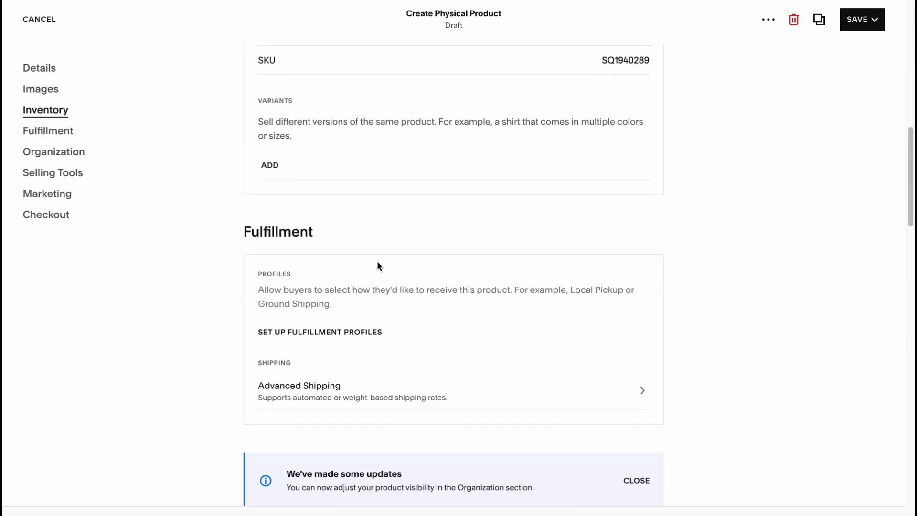
scroll(377, 263, down, 6)
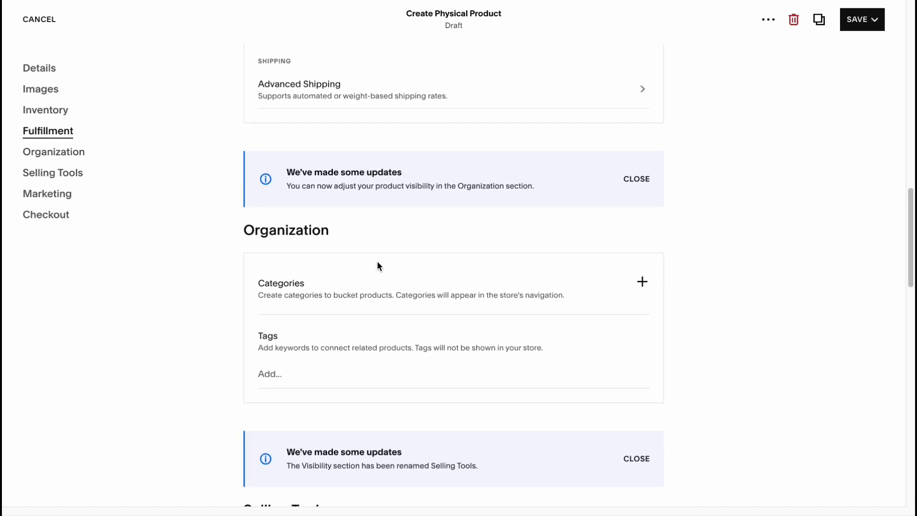
scroll(377, 266, down, 13)
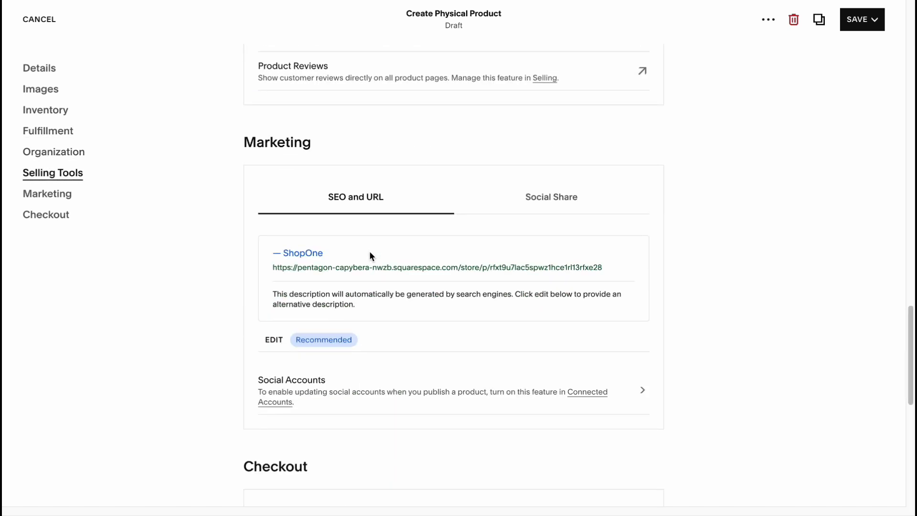
scroll(746, 190, down, 9)
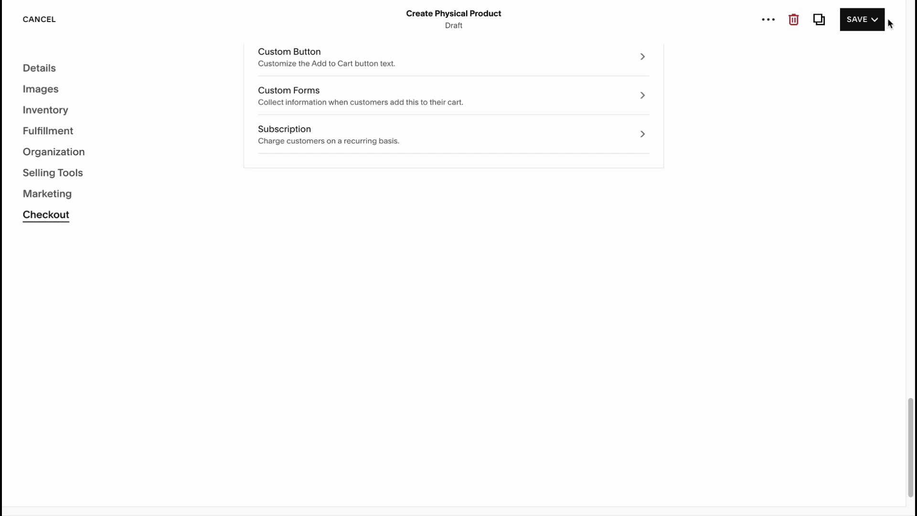
click(859, 22)
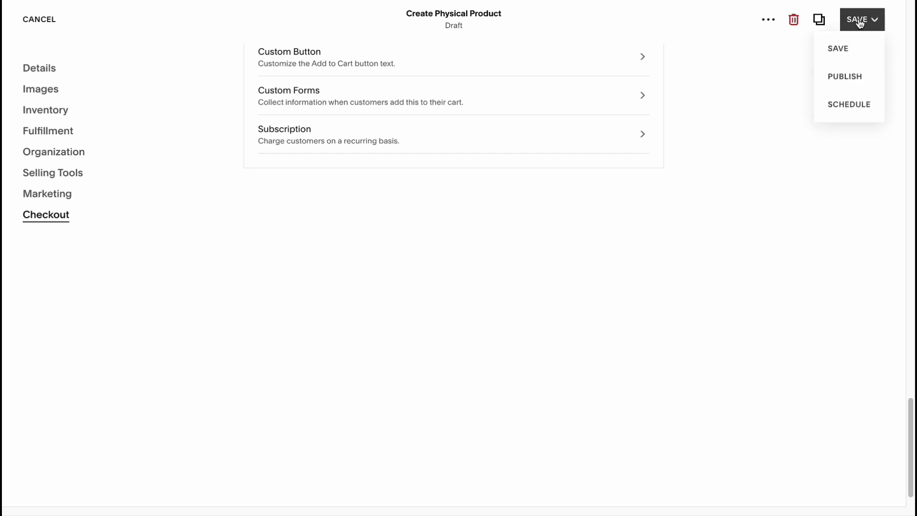
click(844, 76)
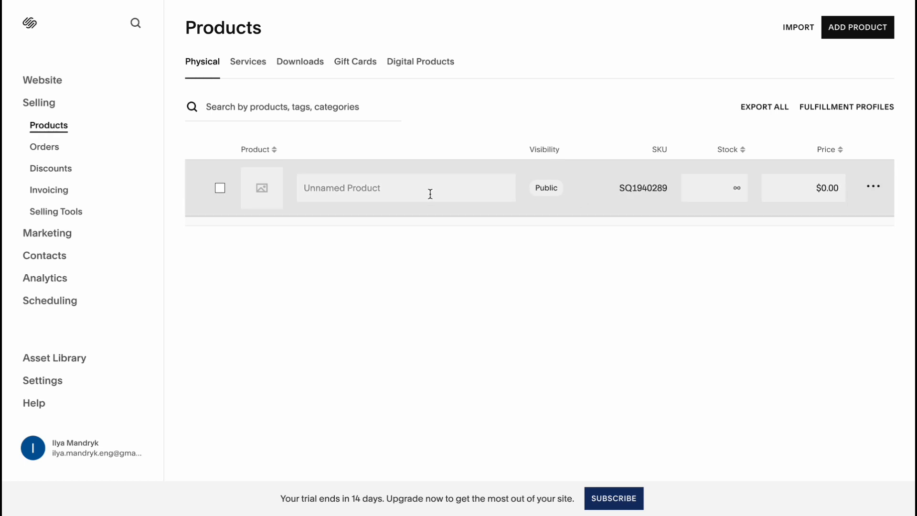
Look through the store's orders and invoicing, and review the available selling tools as far as Accounting.
click(58, 151)
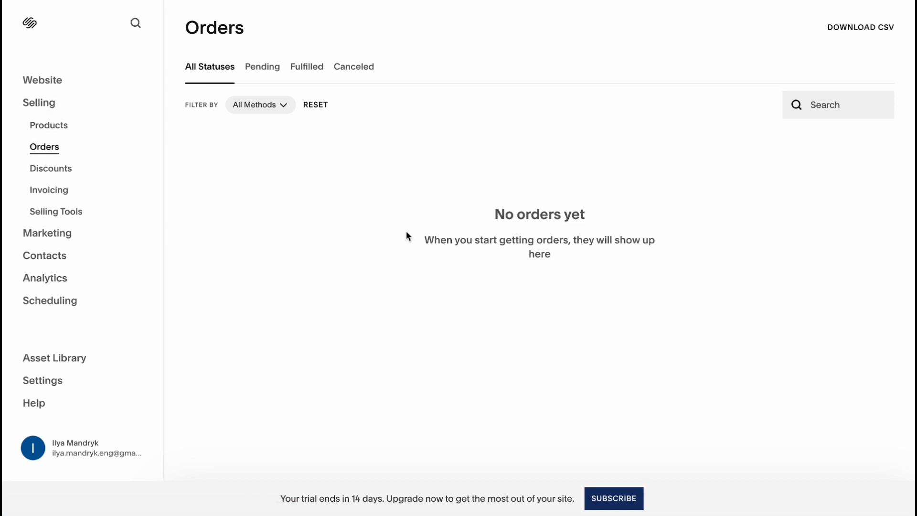
drag(407, 234, 665, 267)
click(434, 229)
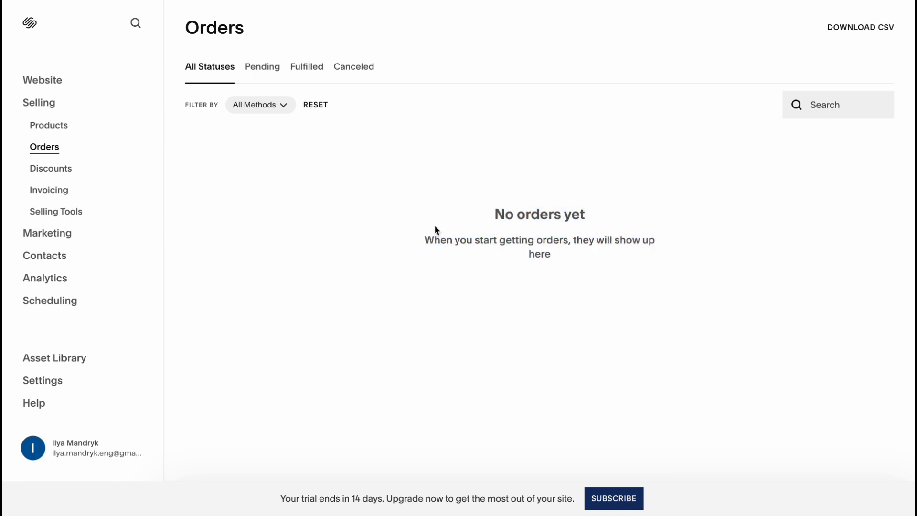
click(61, 191)
click(67, 217)
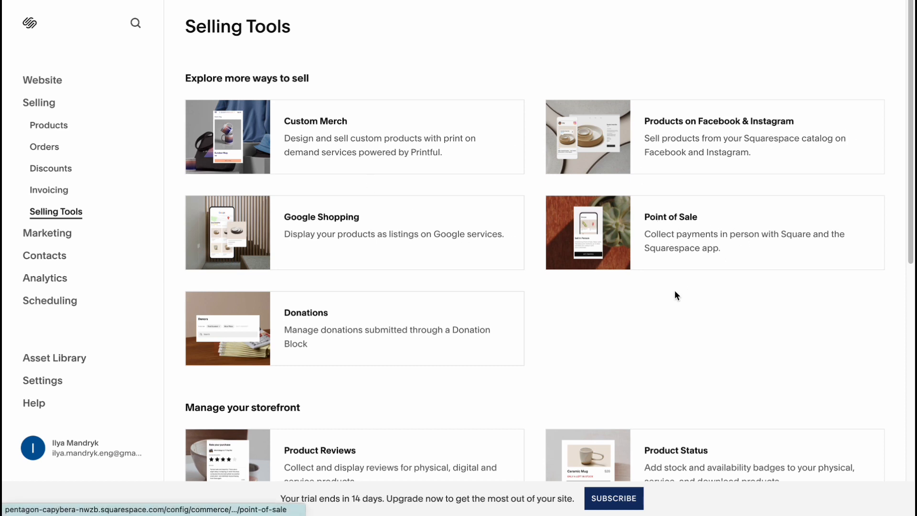
scroll(668, 292, down, 8)
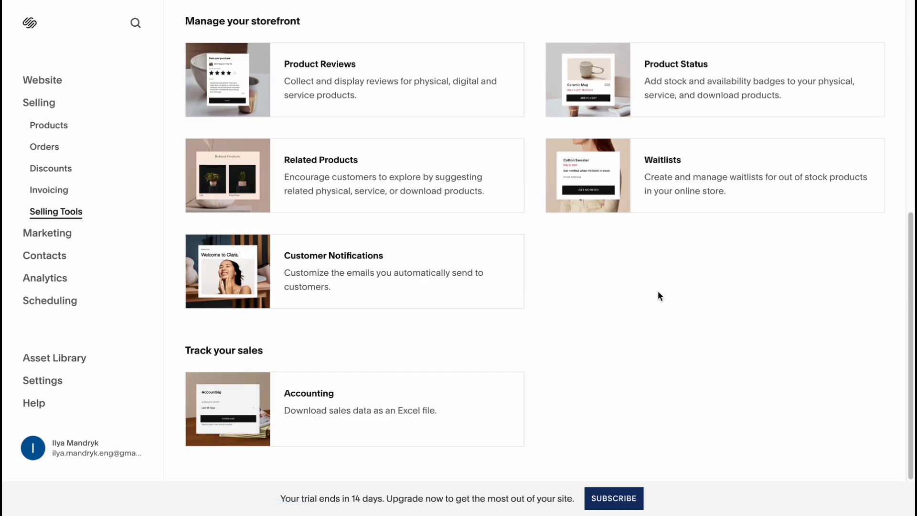
View the marketing overview and the site's traffic analytics.
click(50, 233)
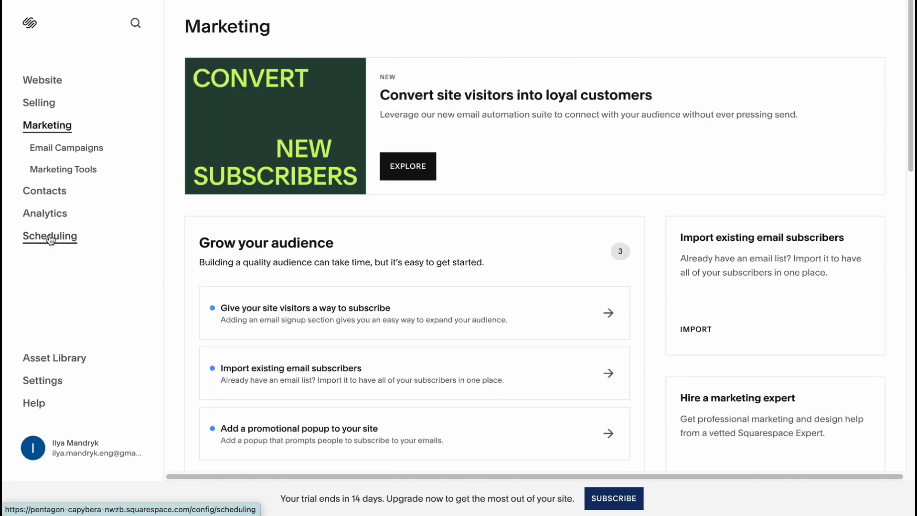
click(61, 214)
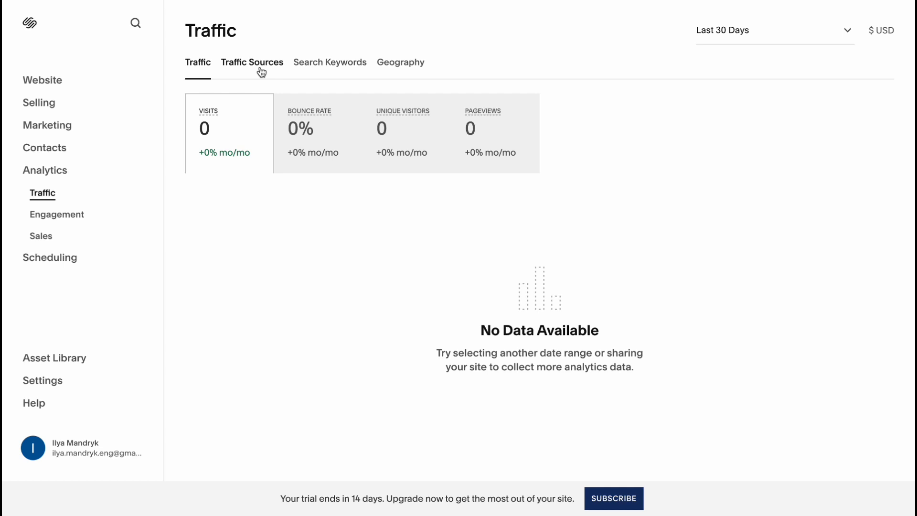
Look through the site settings from Domains to Billing, view the billing payment information form, and close the settings.
click(68, 380)
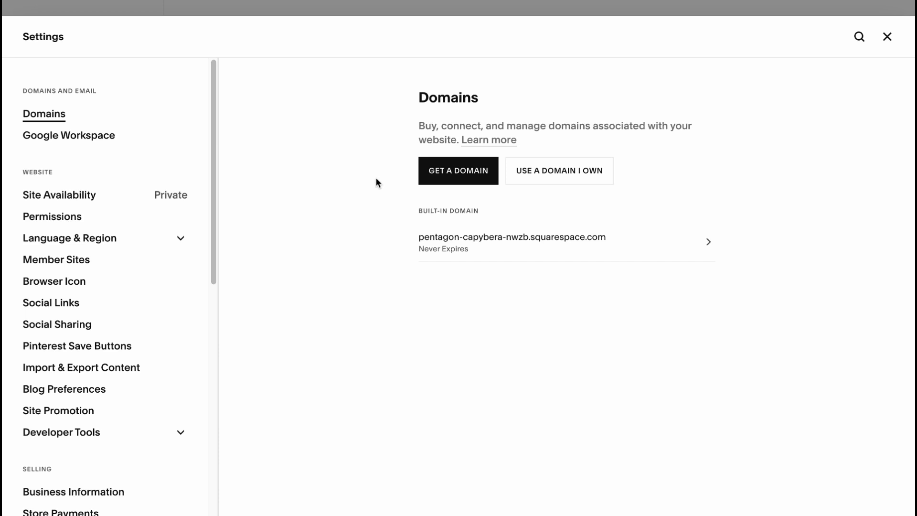
scroll(107, 282, down, 4)
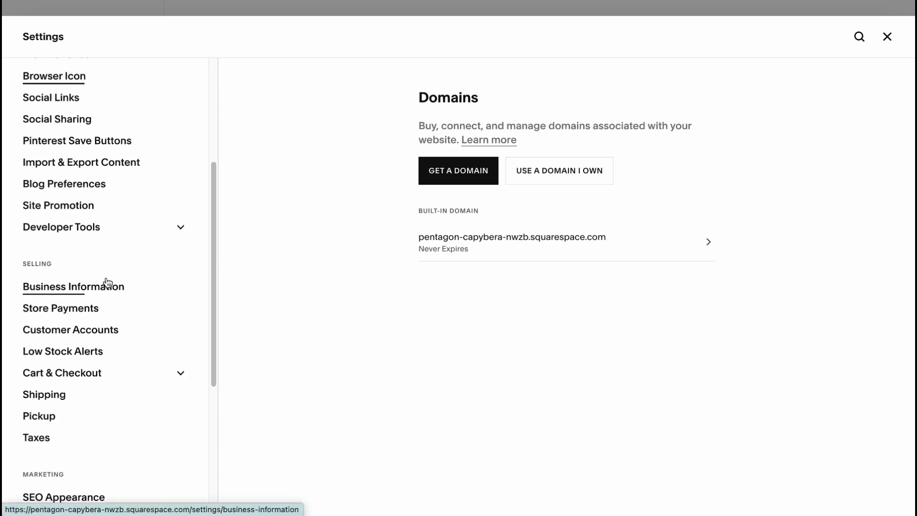
scroll(107, 282, down, 5)
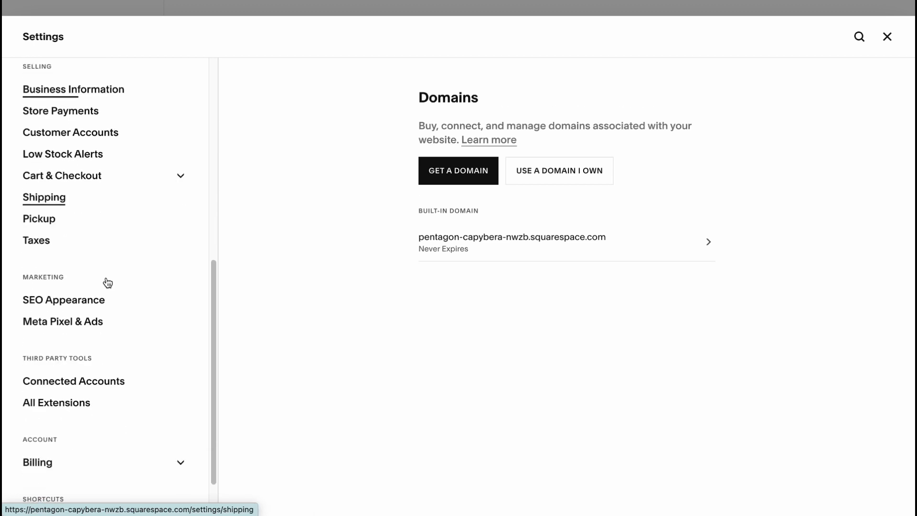
scroll(106, 284, down, 1)
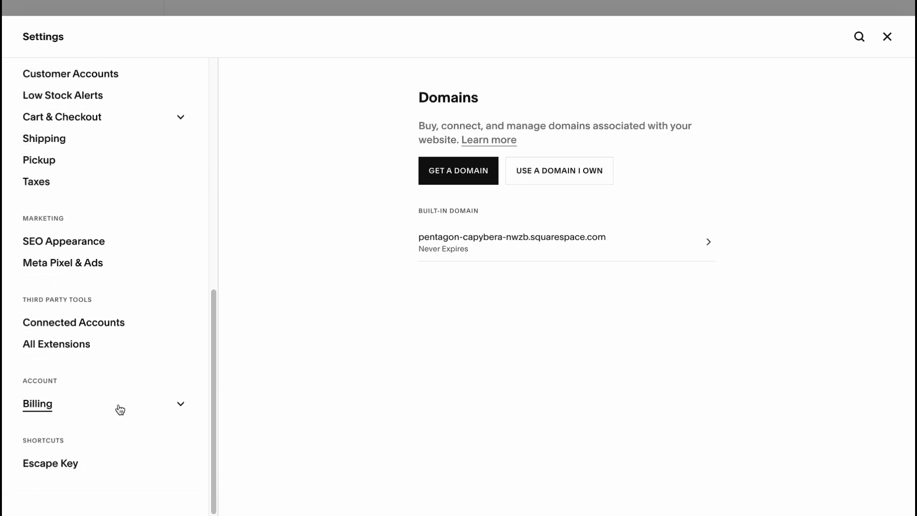
click(120, 409)
click(96, 424)
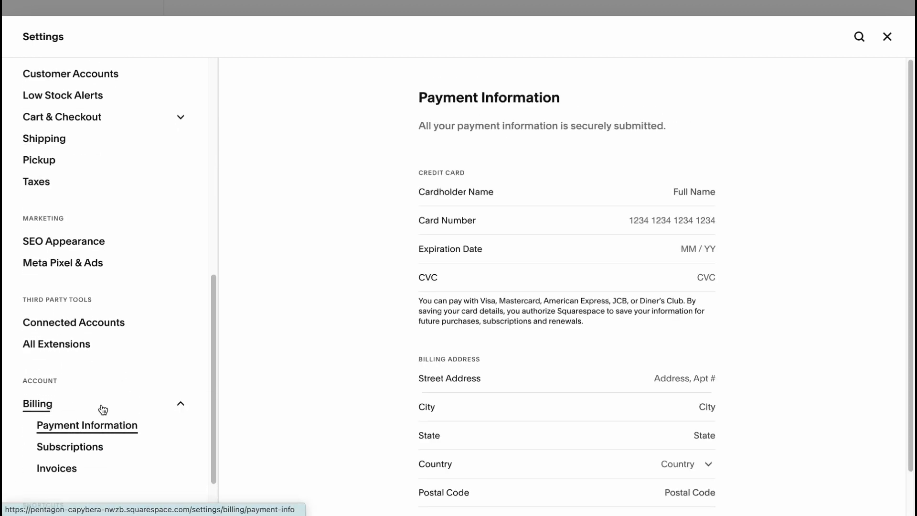
click(886, 37)
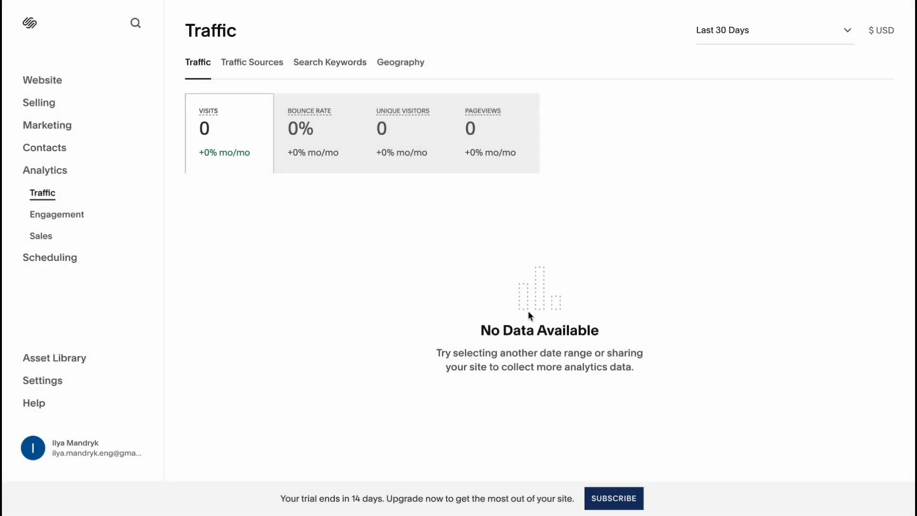
Open the subscription plans and compare their annual prices, noting the Commerce Basic plan.
click(605, 498)
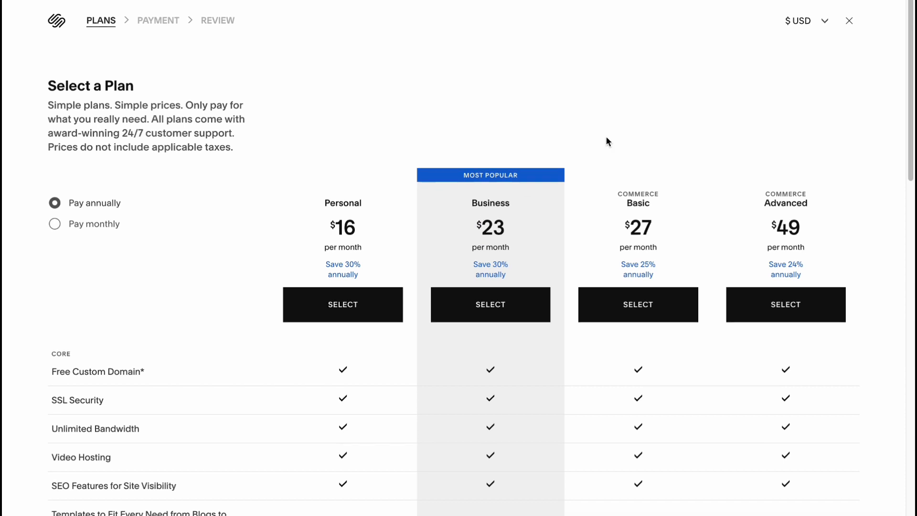
scroll(605, 137, down, 1)
scroll(605, 136, down, 3)
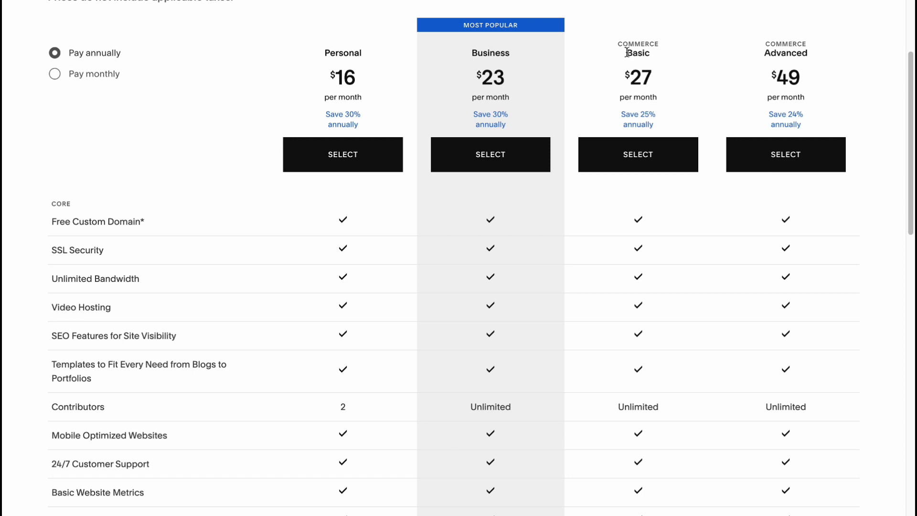
drag(619, 43, 659, 58)
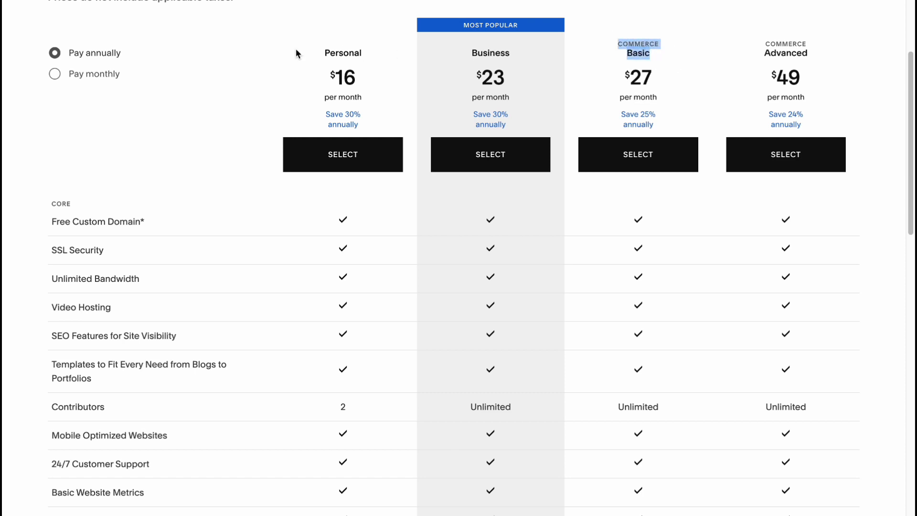
Switch the plans to monthly payment, compare their prices and features, and leave without selecting a plan.
click(93, 76)
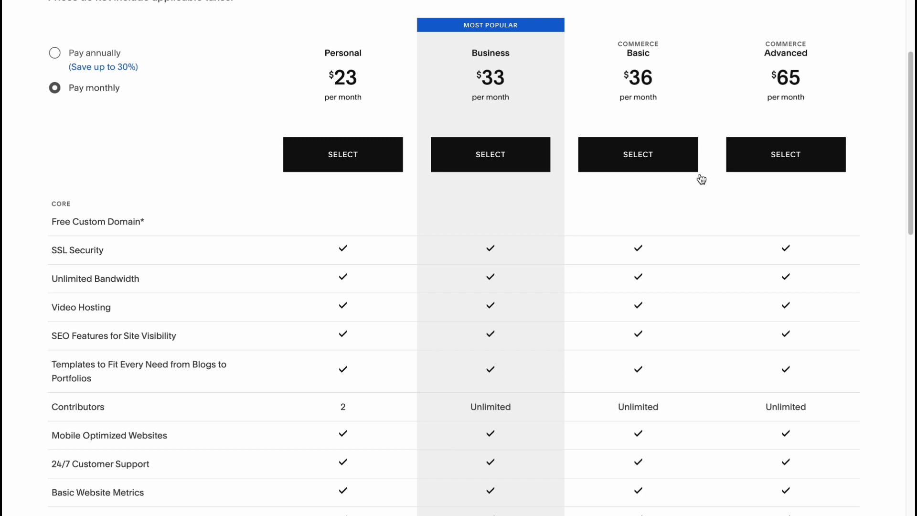
scroll(700, 213, down, 5)
scroll(700, 213, down, 6)
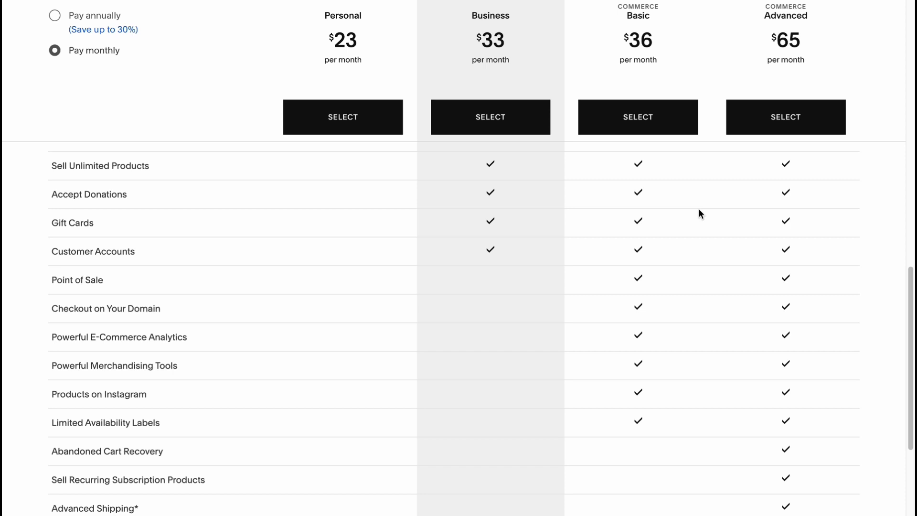
scroll(700, 213, up, 11)
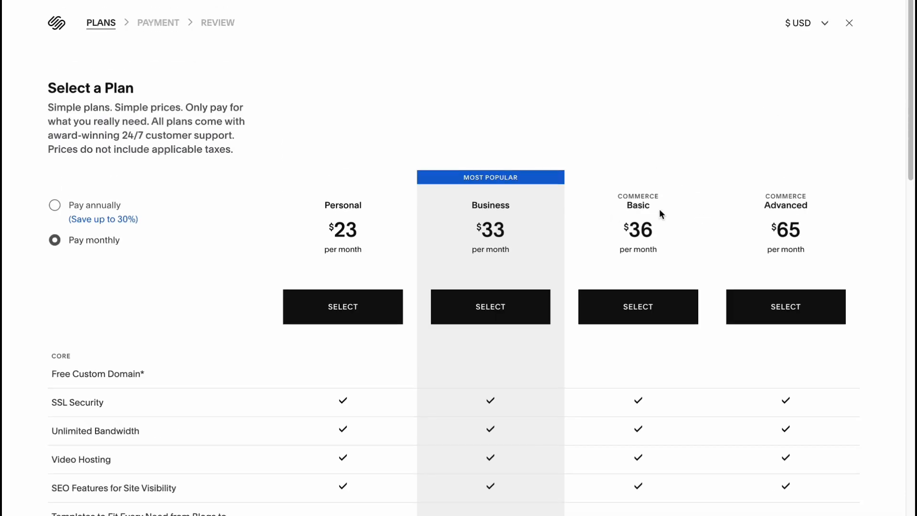
click(849, 23)
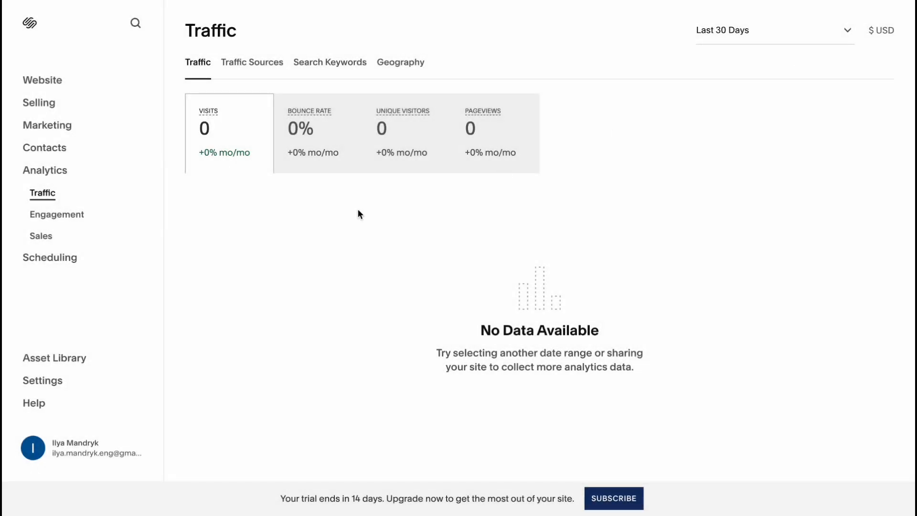